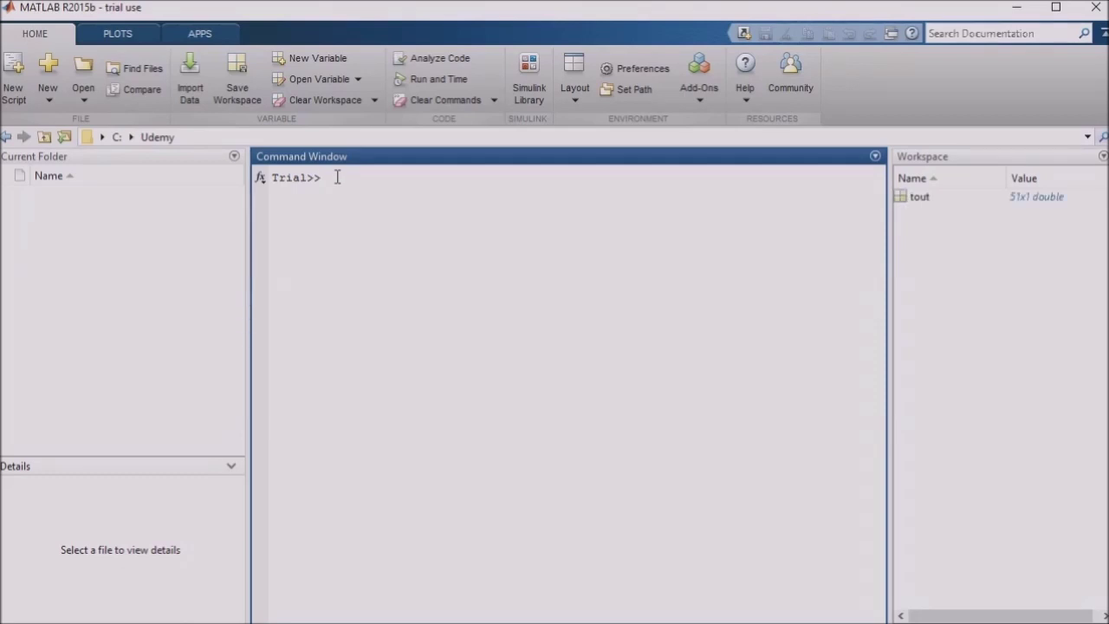
Step: Create a blank Simulink model, drag in a Constant block, and open its parameters
click(56, 99)
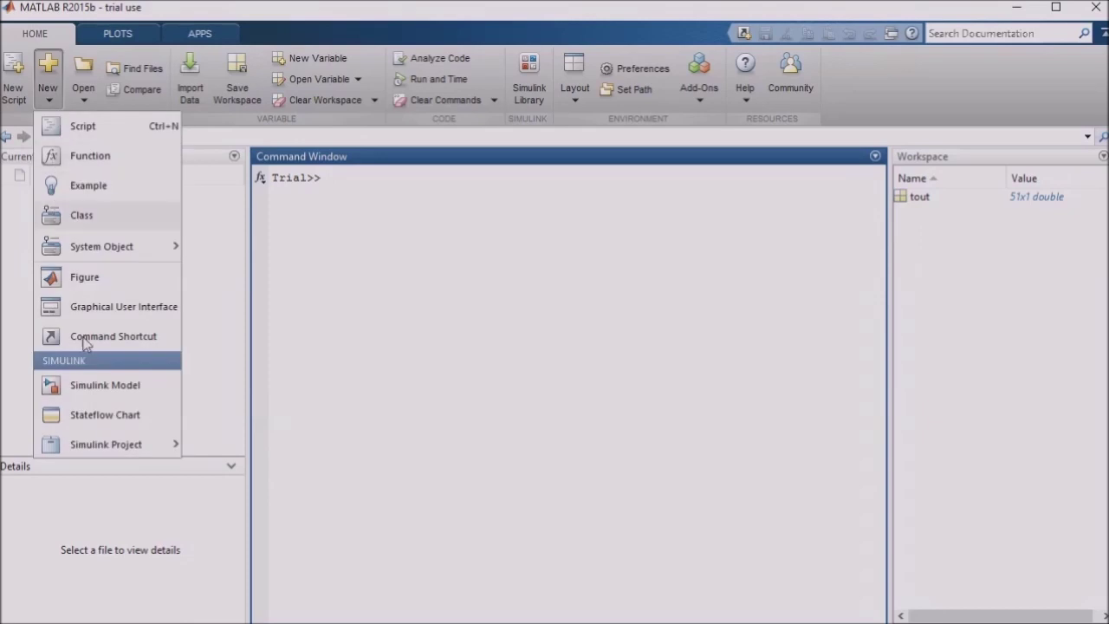
click(84, 386)
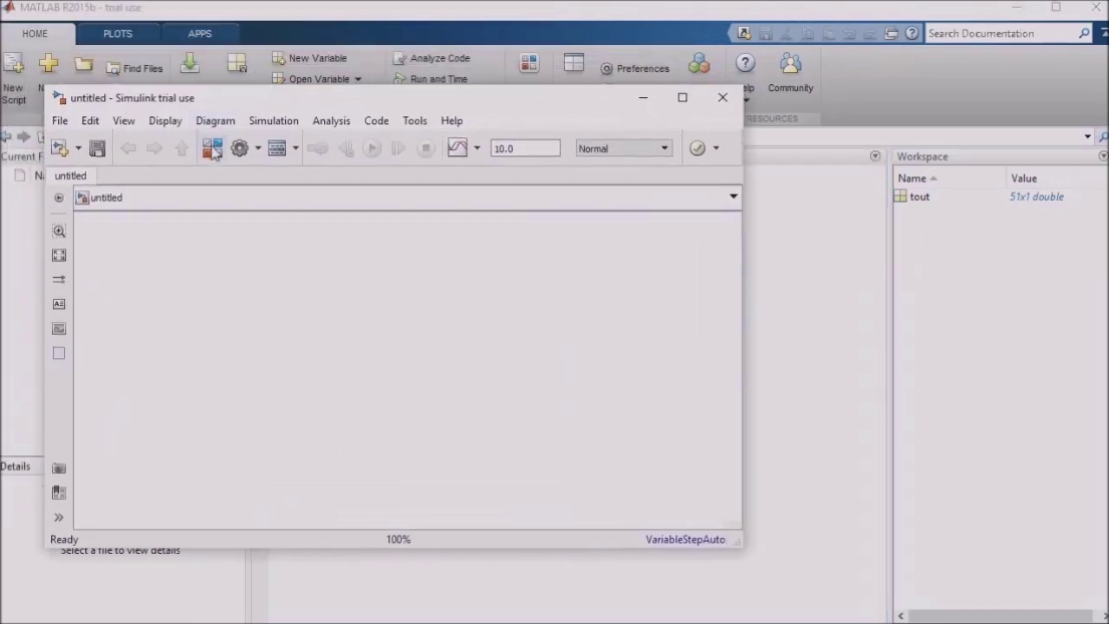
click(212, 149)
click(760, 174)
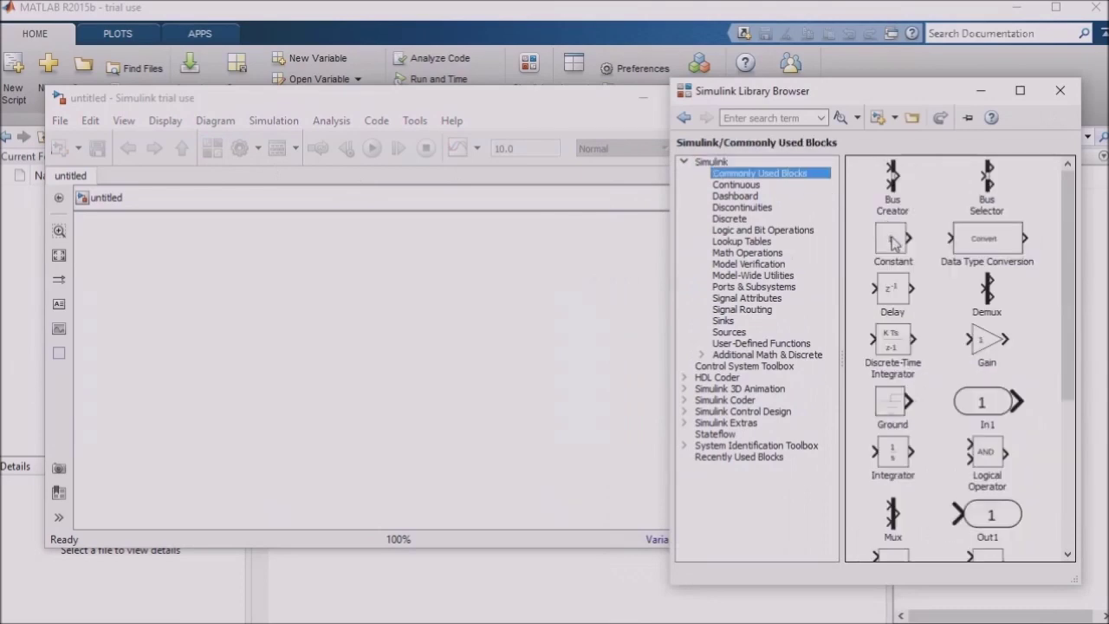
drag(895, 245, 302, 288)
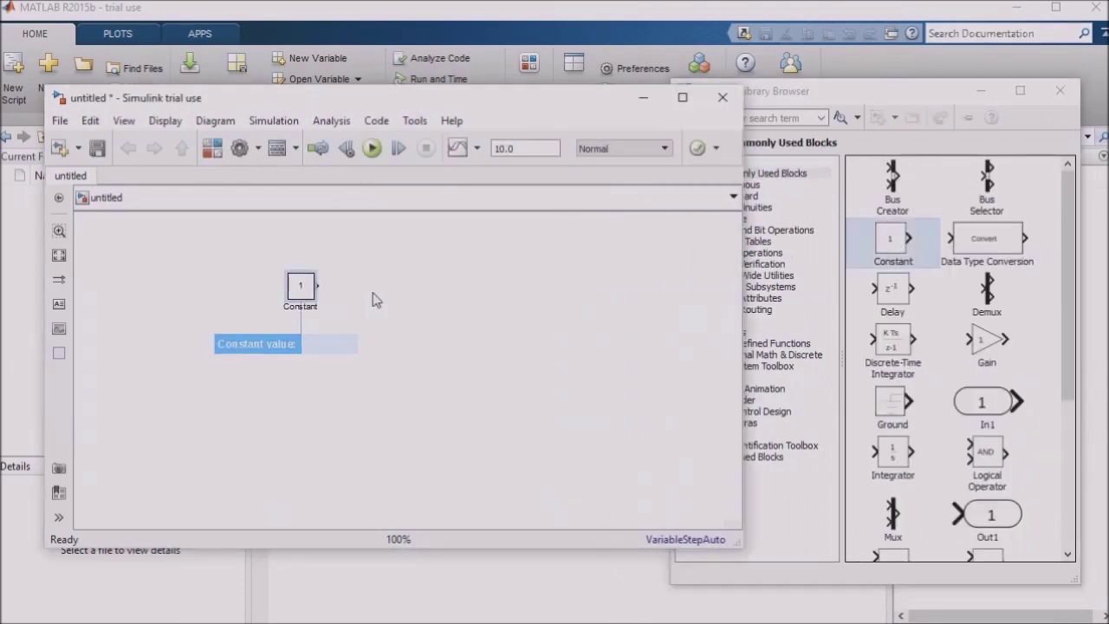
double_click(301, 286)
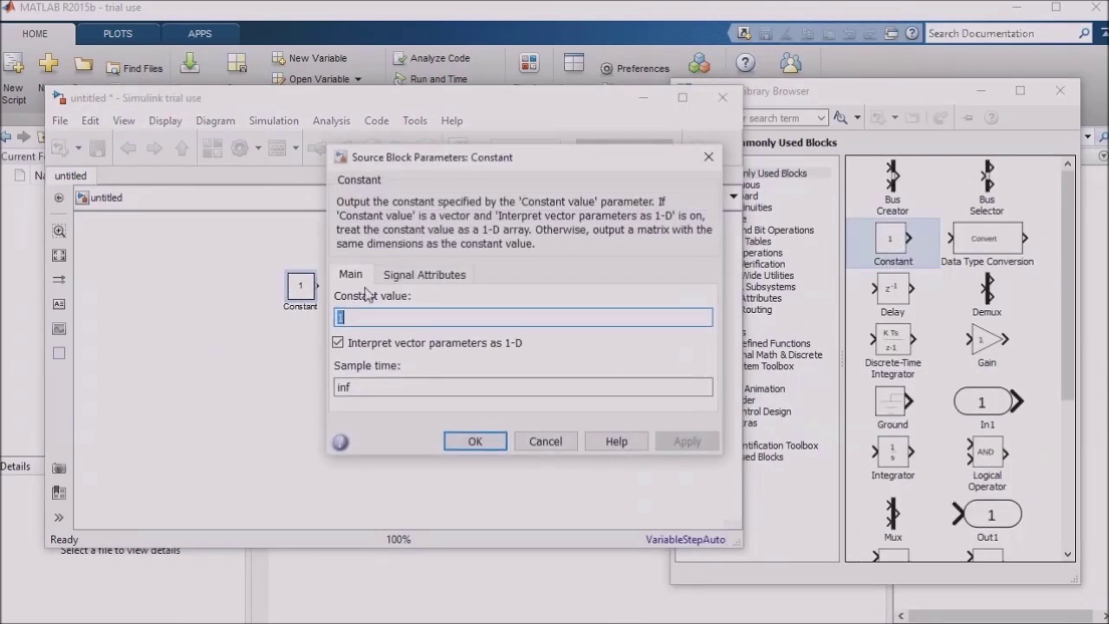
Step: Show the Constant's Signal Attributes settings and move the dialog higher up
click(414, 275)
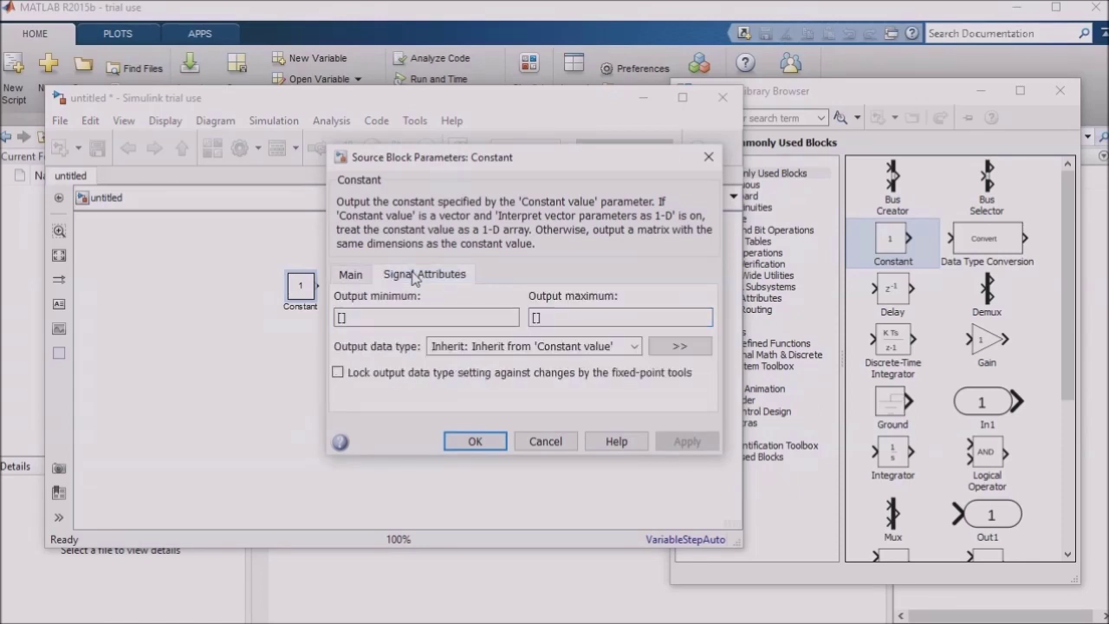
drag(543, 156, 552, 29)
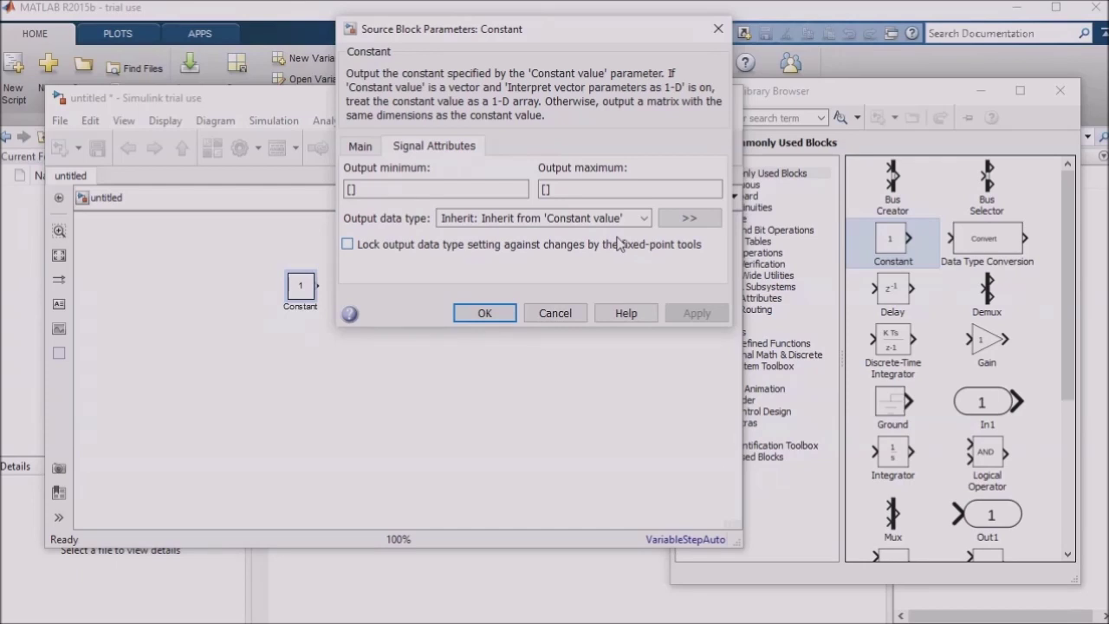
Step: Choose fixdt(1,16,0) as the Constant block's output data type
click(643, 218)
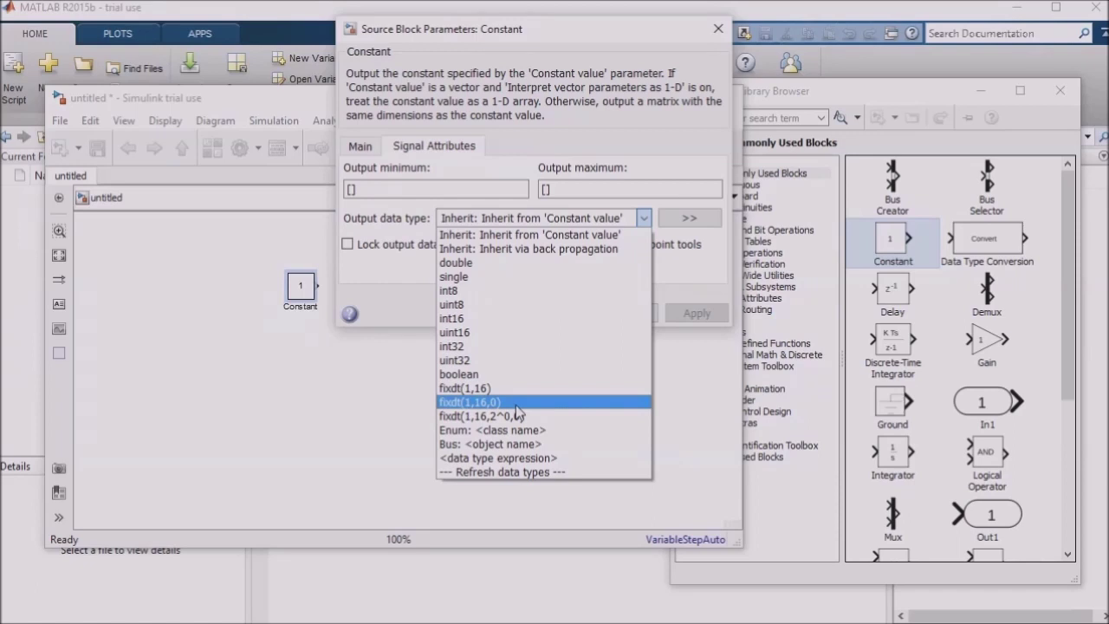
click(473, 402)
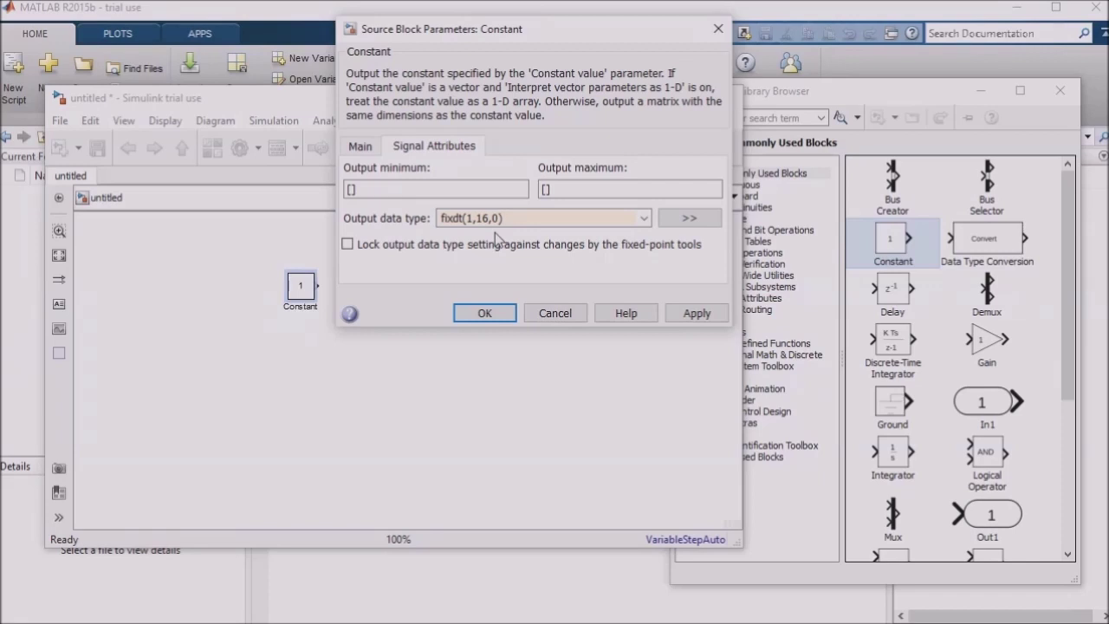
Step: Cancel the Constant block dialog, discarding the fixdt(1,16,0) output type
click(547, 316)
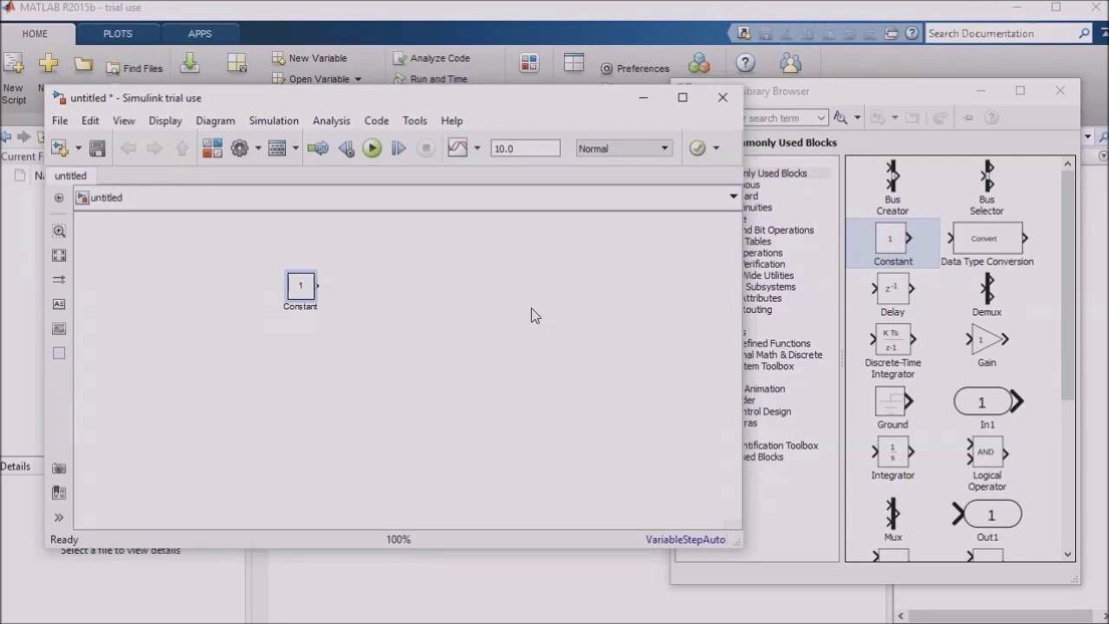
Step: Change the Constant block's value to 2
double_click(301, 287)
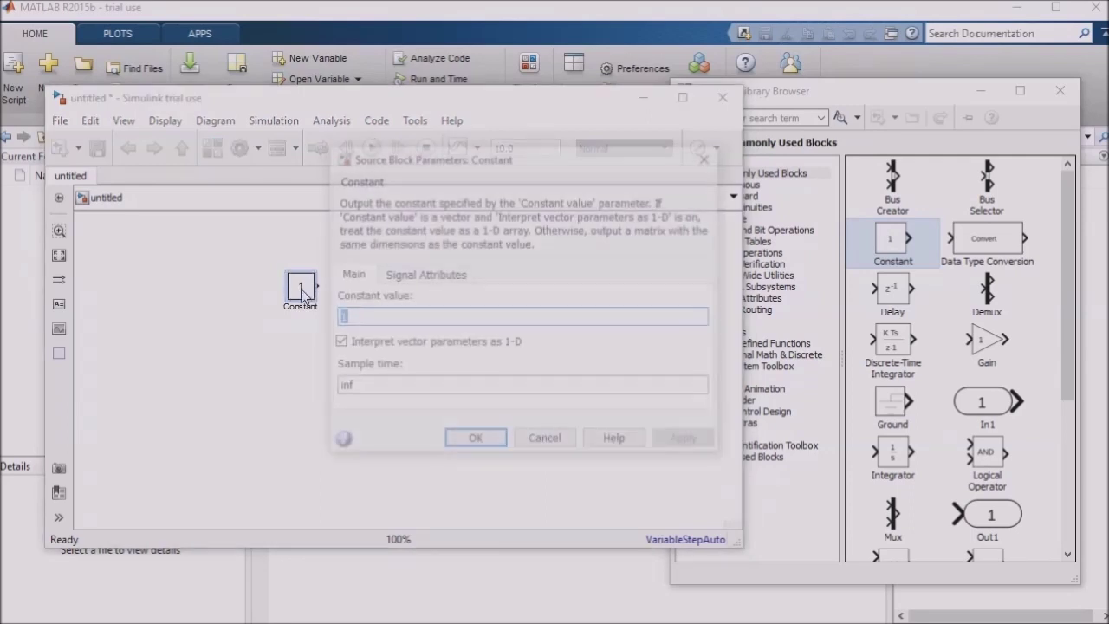
text(2)
key(Return)
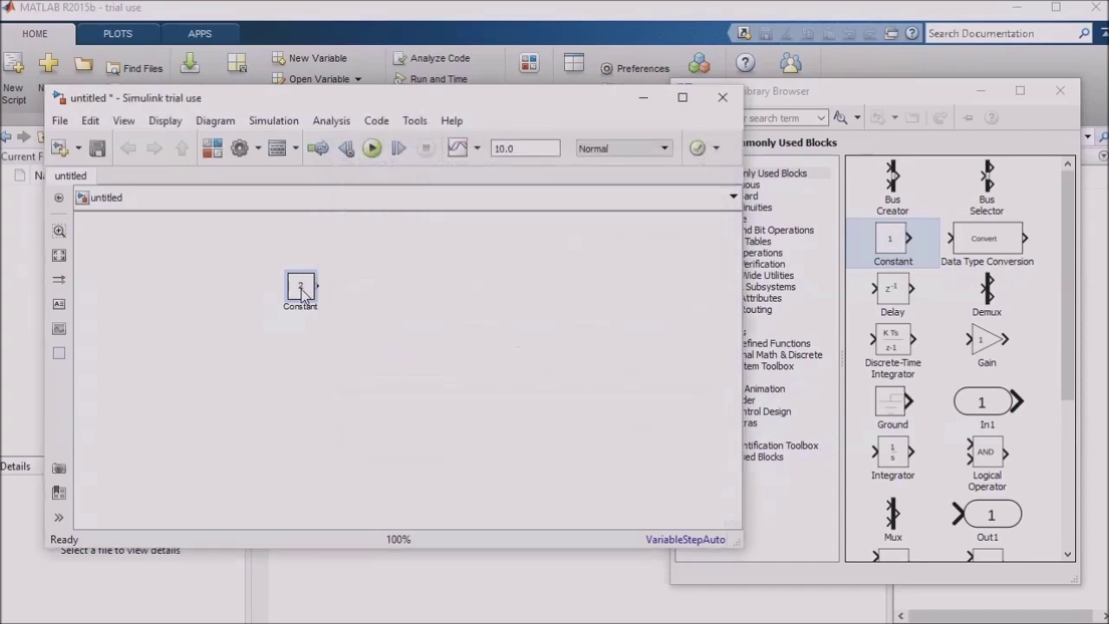
Step: Connect a Gain block after the Constant with output data type 'Inherit: Same as input'
drag(979, 339, 377, 295)
click(301, 286)
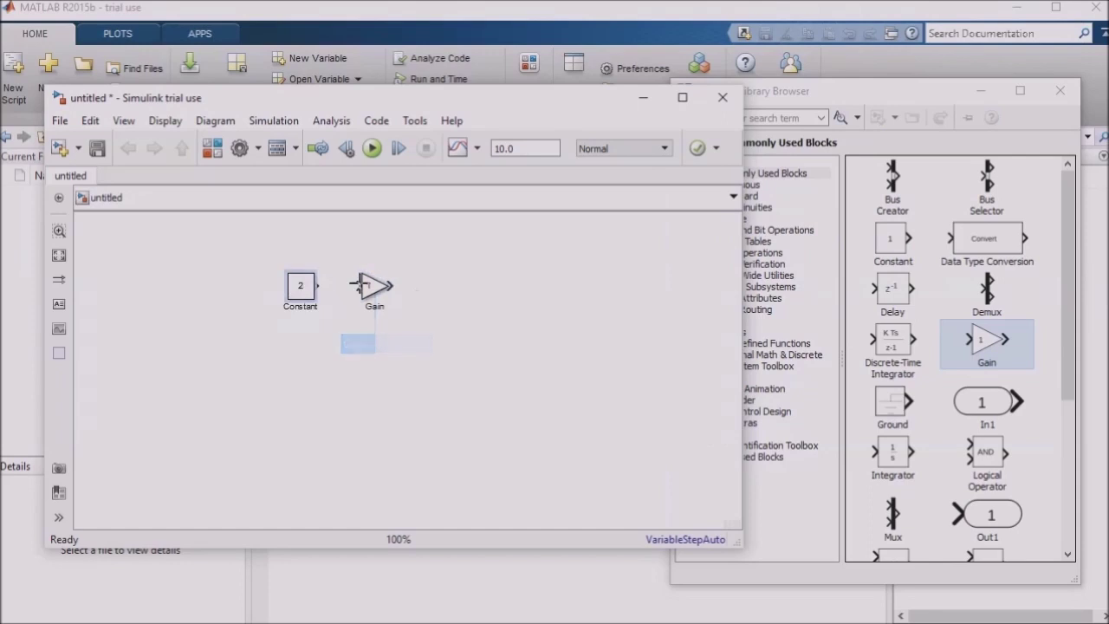
ctrl+click(371, 288)
double_click(373, 289)
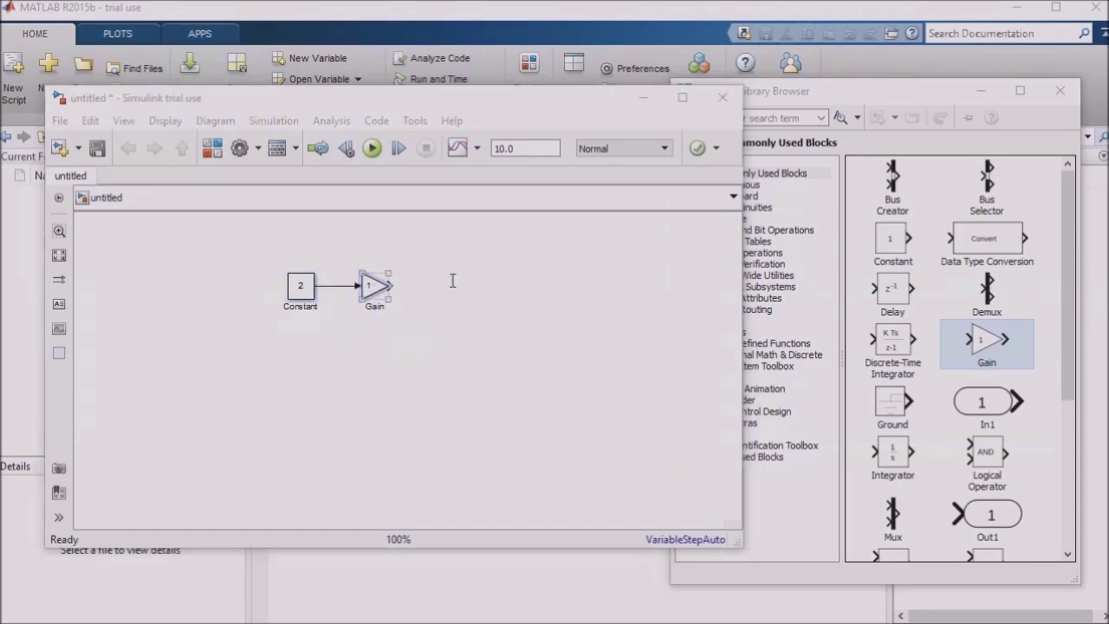
click(549, 241)
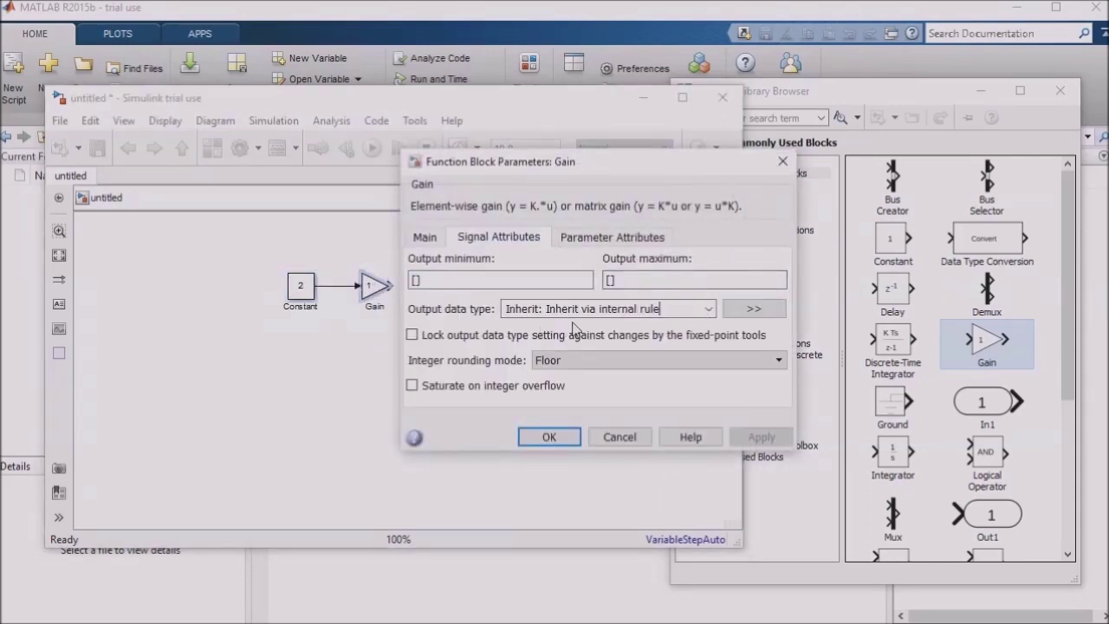
click(708, 310)
click(579, 353)
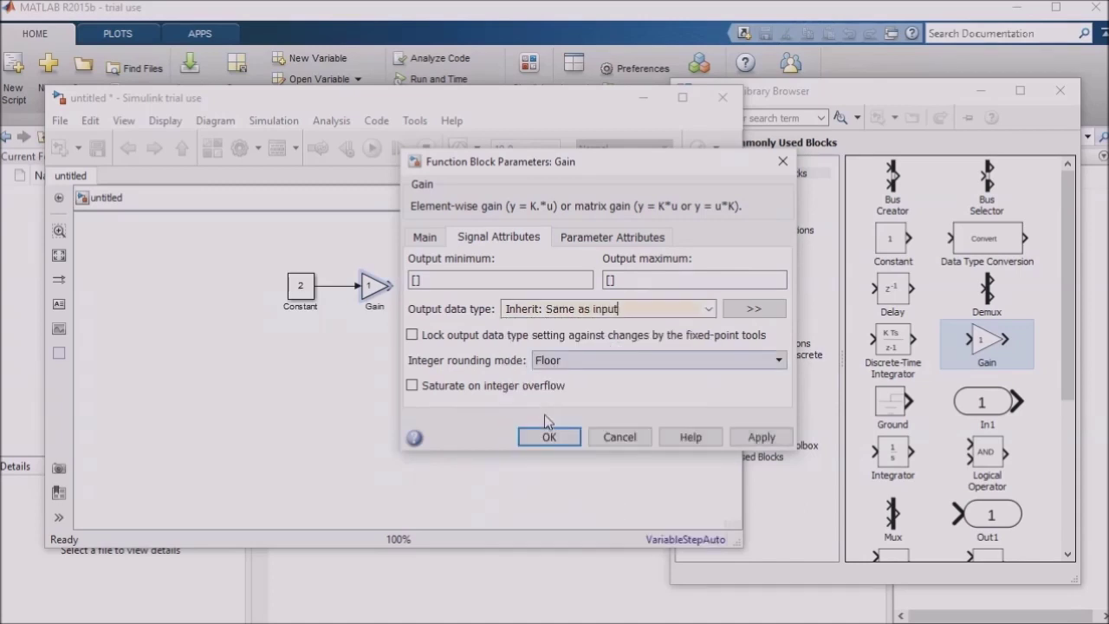
click(552, 437)
click(839, 117)
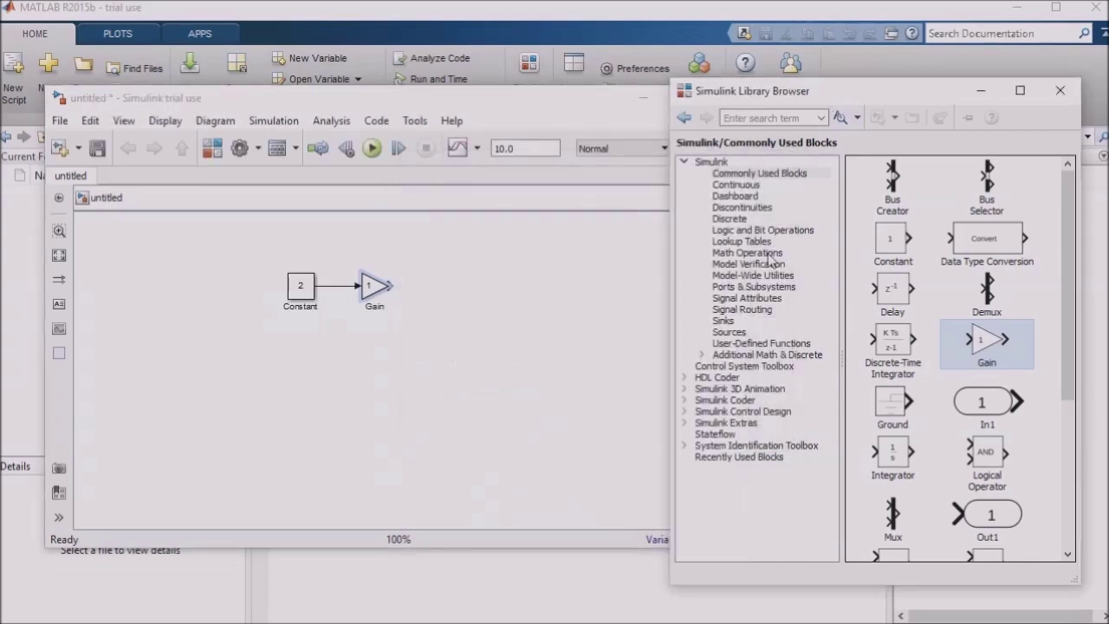
click(728, 321)
Step: Add a Display block after the Gain and show port data type labels on the signals
drag(882, 193, 457, 291)
click(164, 121)
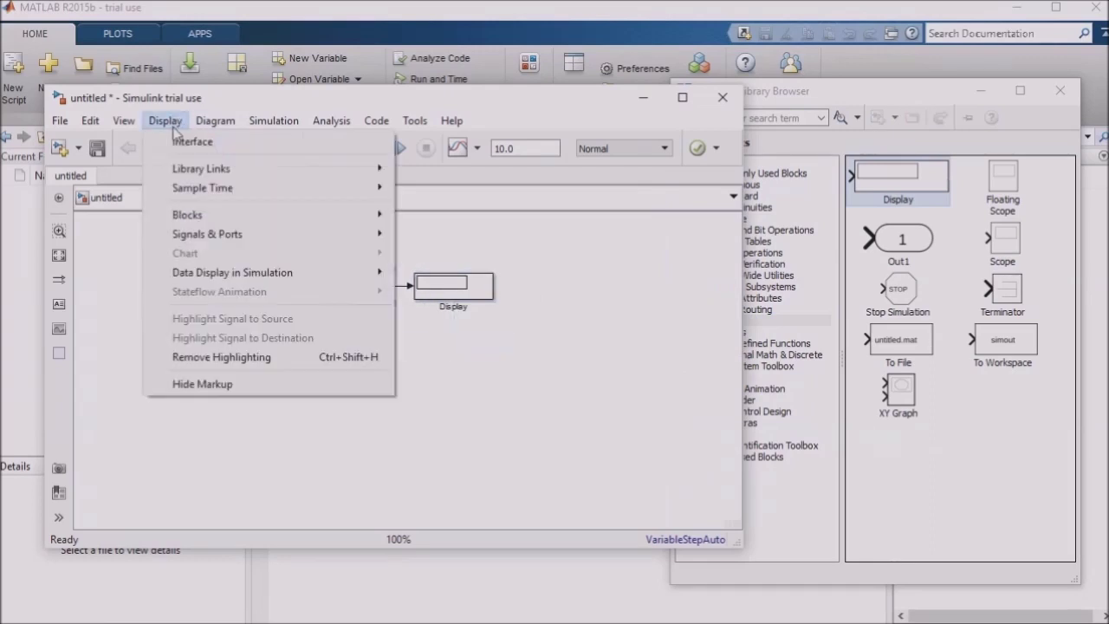
mouse_move(206, 230)
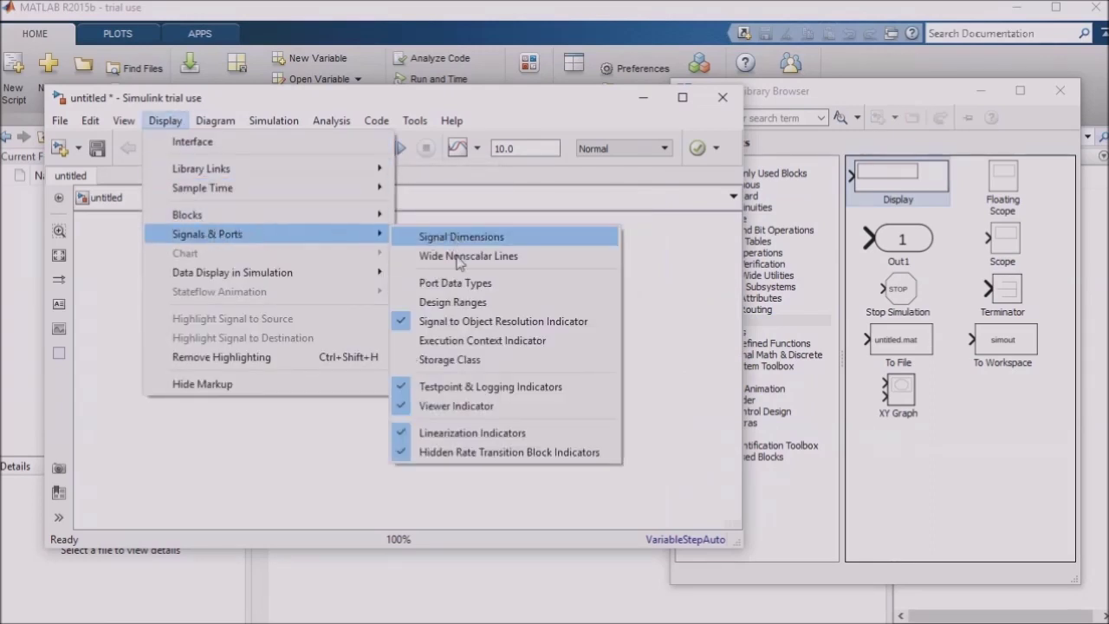
click(460, 283)
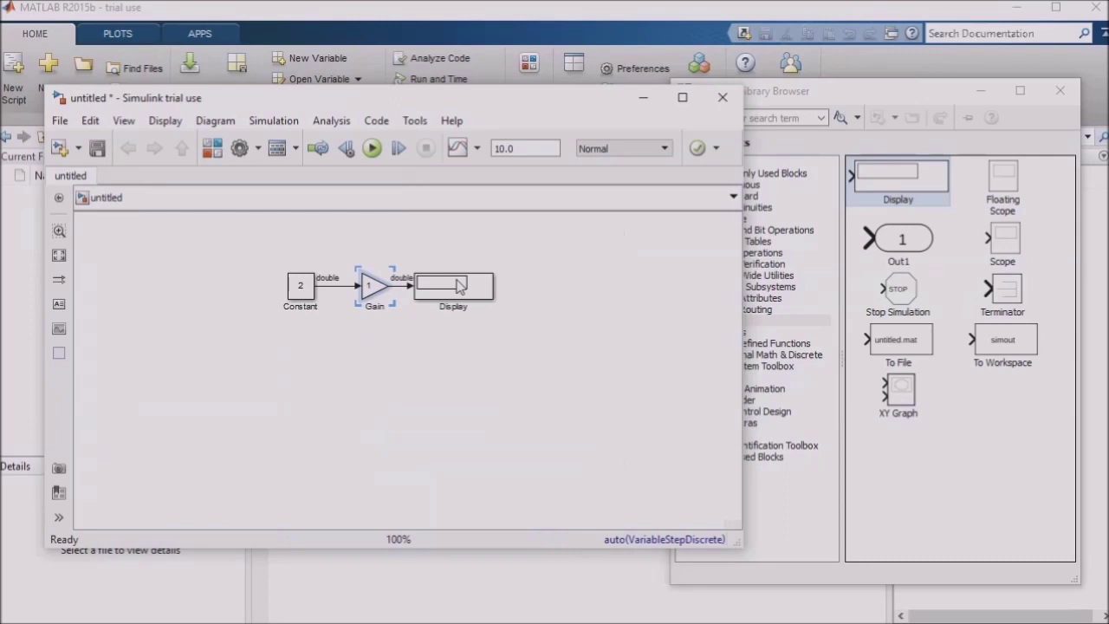
click(347, 260)
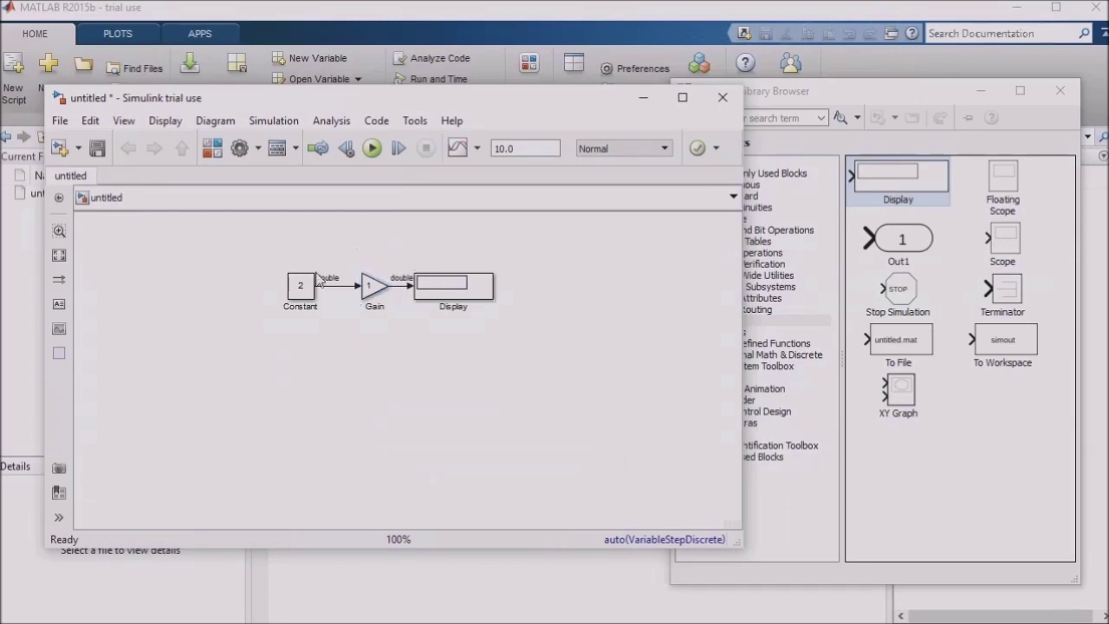
Step: Set the Constant block's output data type to boolean
drag(452, 297, 461, 297)
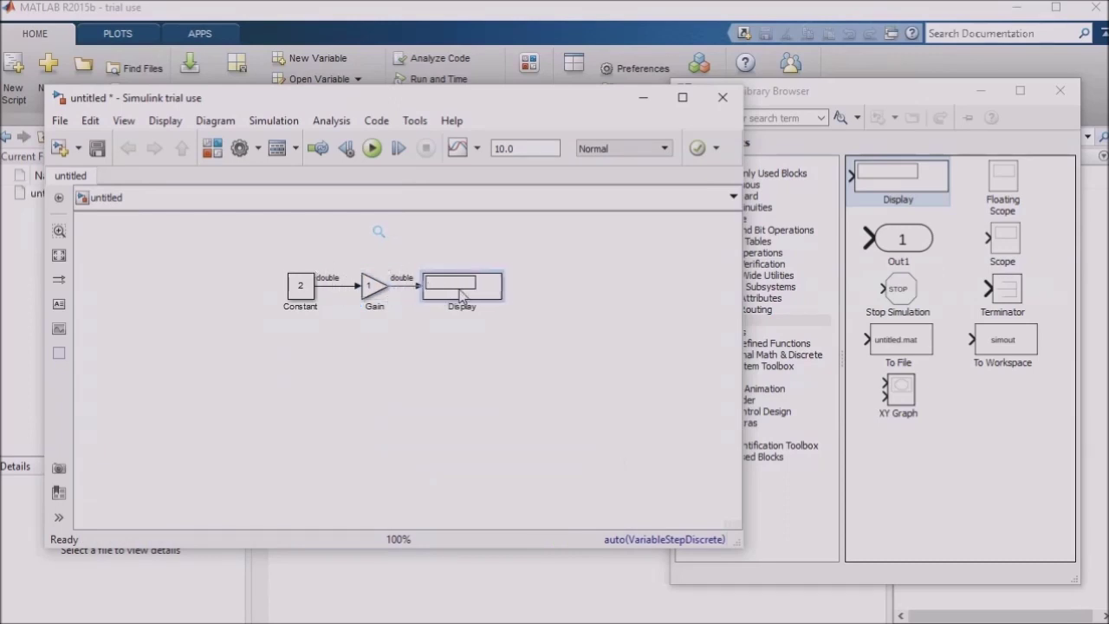
double_click(300, 286)
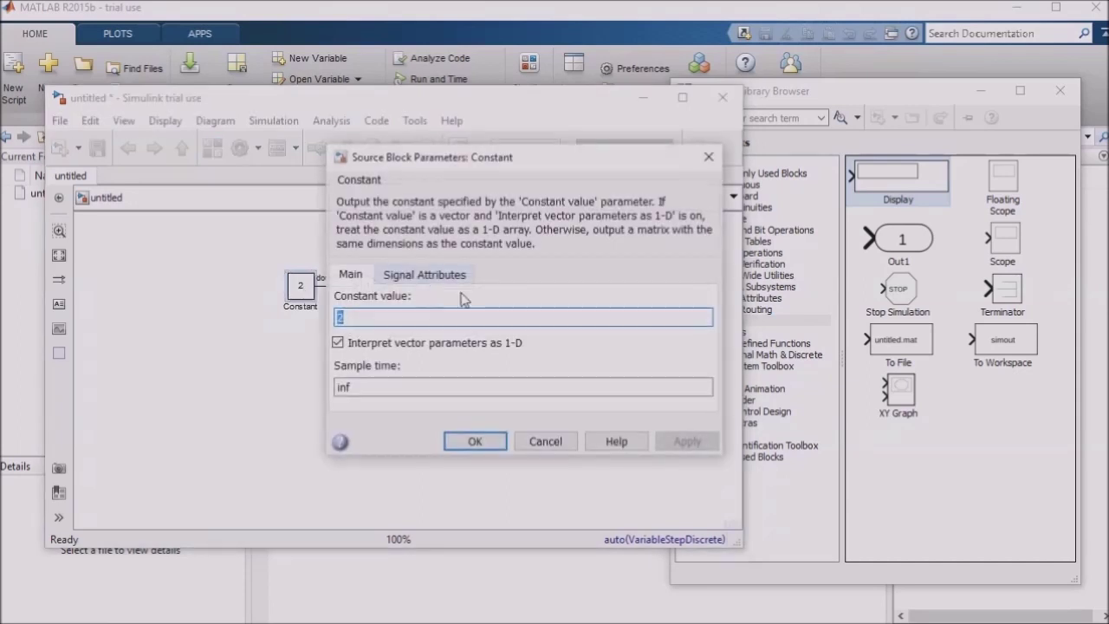
click(438, 275)
click(634, 346)
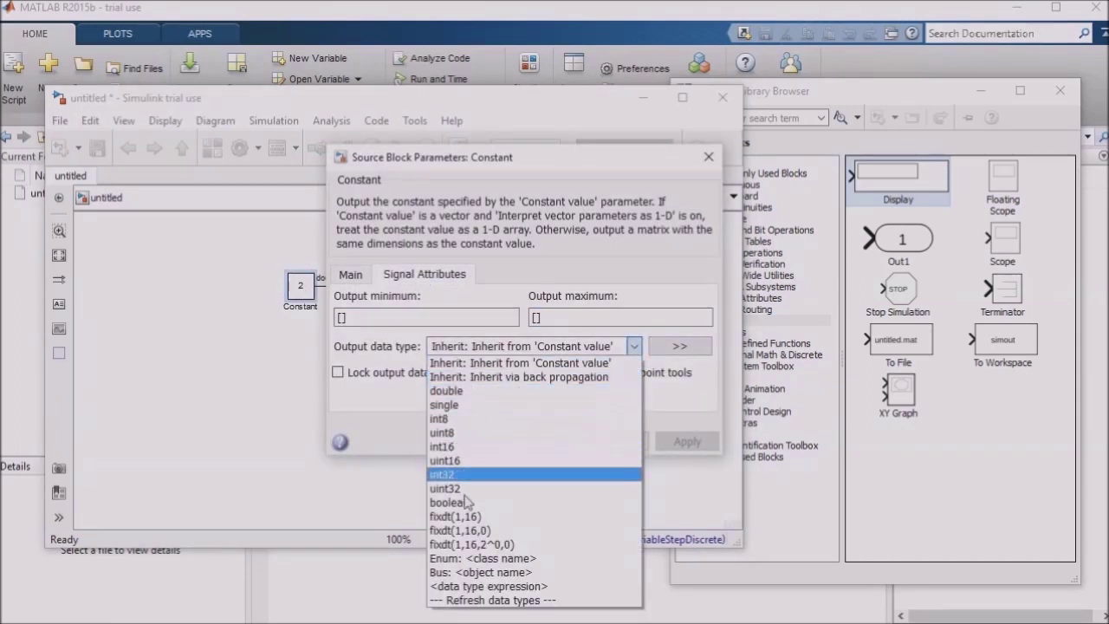
click(450, 502)
click(470, 441)
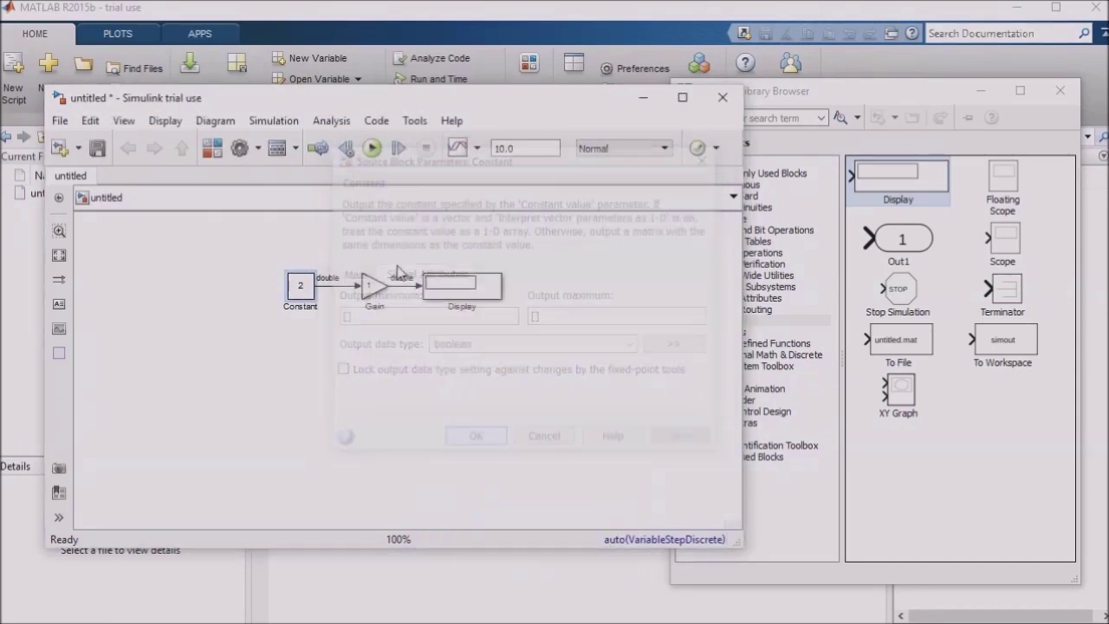
Step: Run the simulation so both signals read boolean and the Display shows 1
click(371, 151)
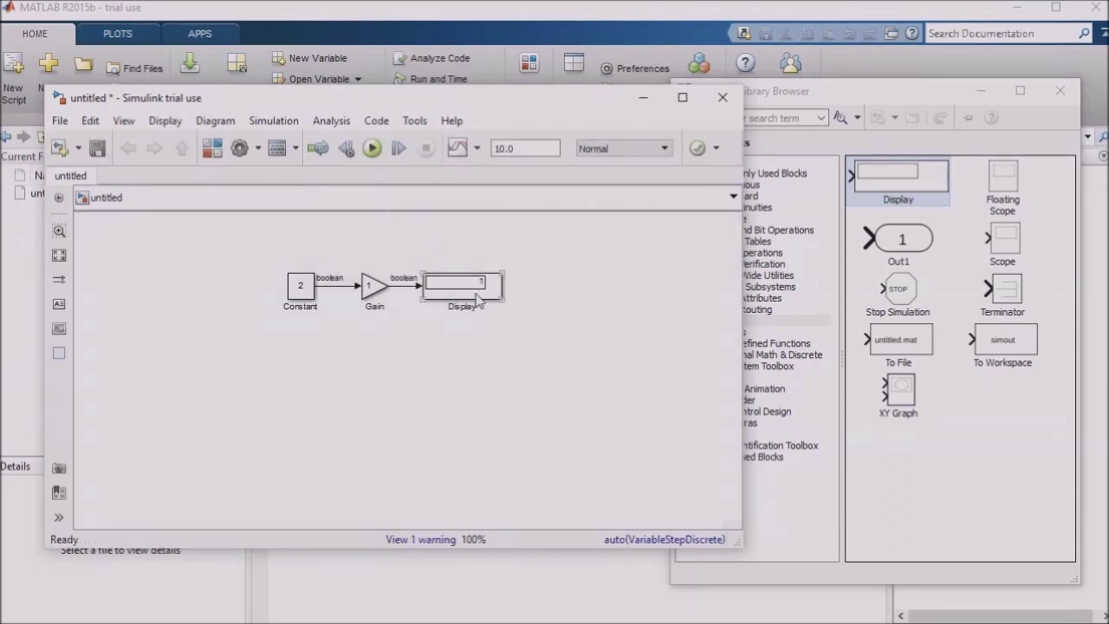
click(304, 293)
click(326, 323)
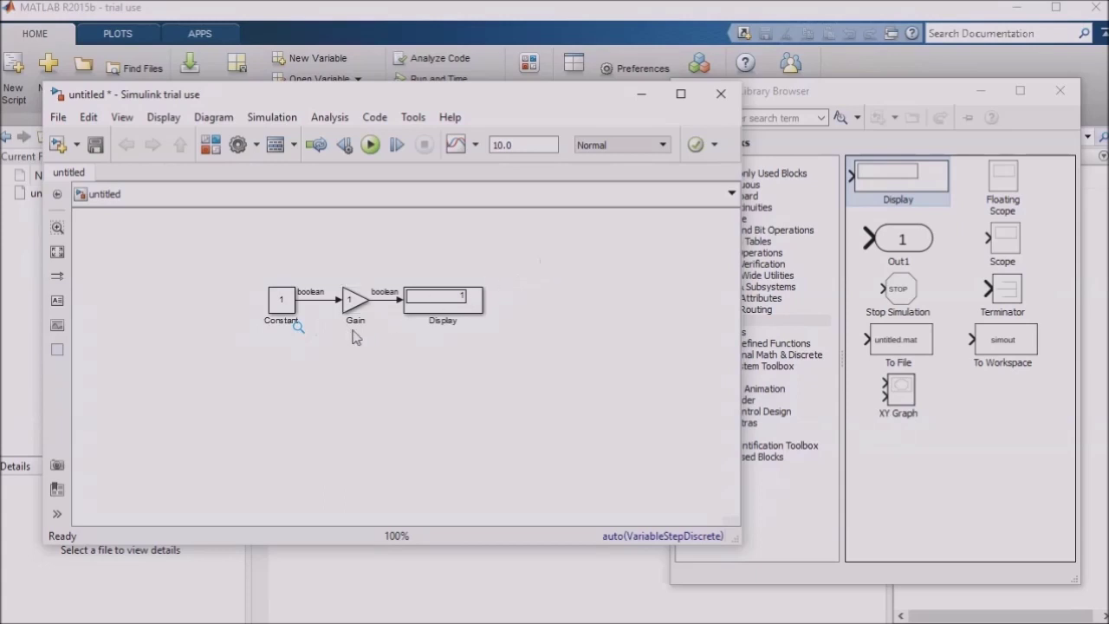
Step: Delete the Gain and Display blocks, then review the Constant's value 1 and sample time inf
drag(553, 257, 309, 340)
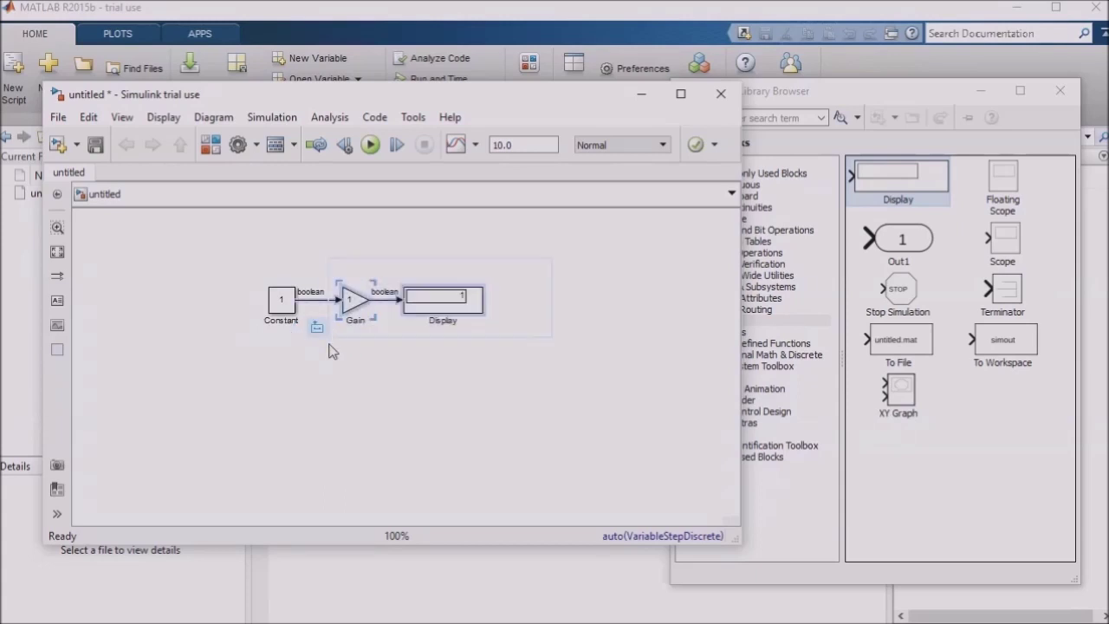
key(Delete)
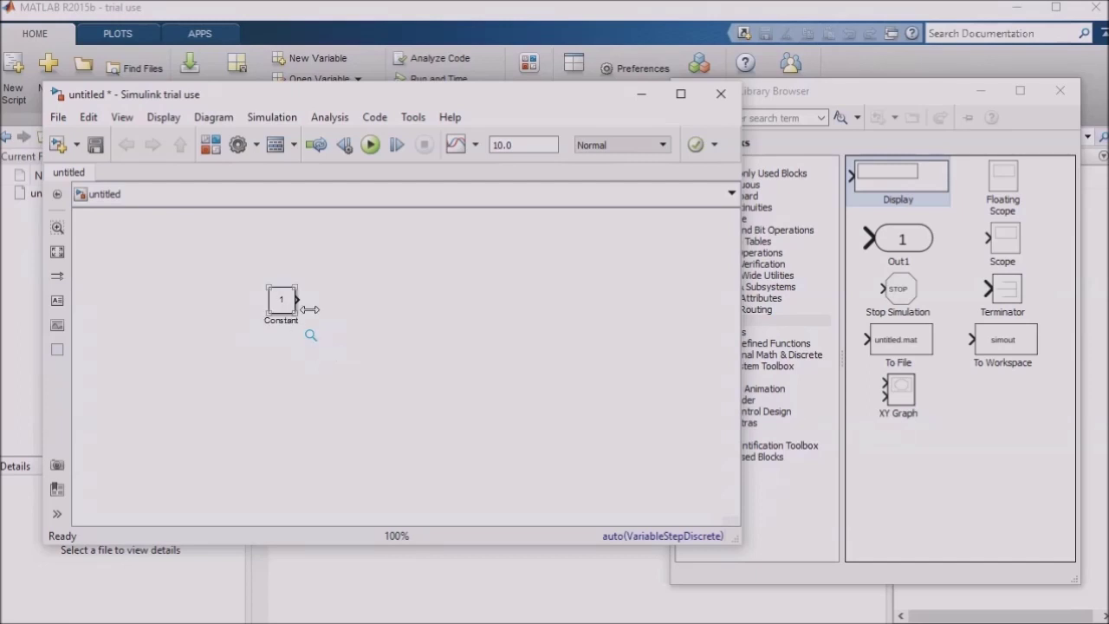
double_click(283, 304)
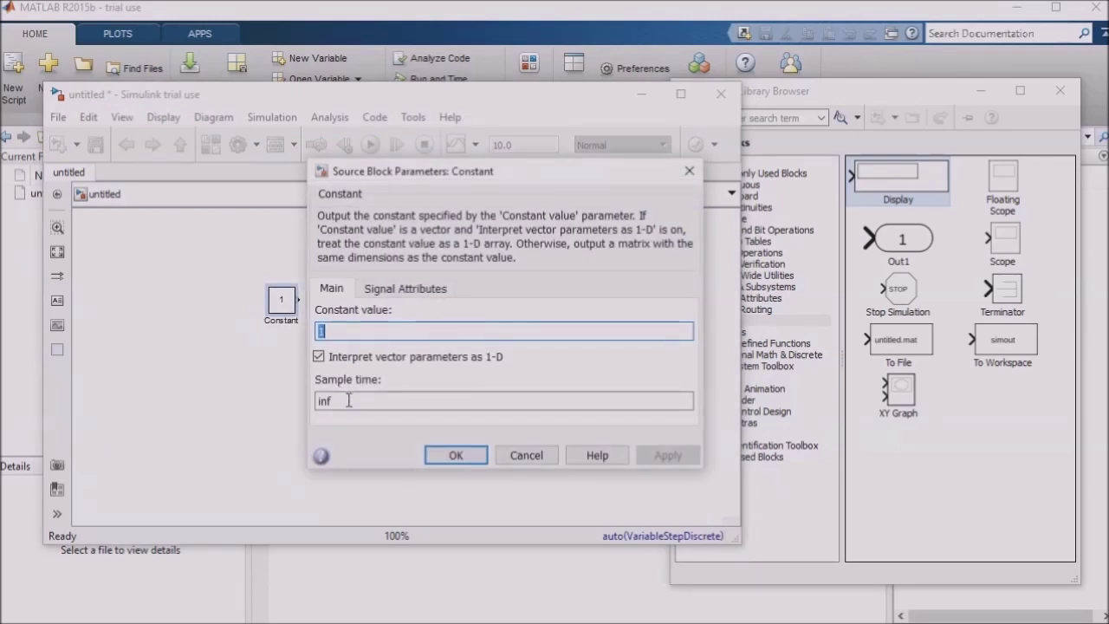
click(348, 400)
double_click(349, 401)
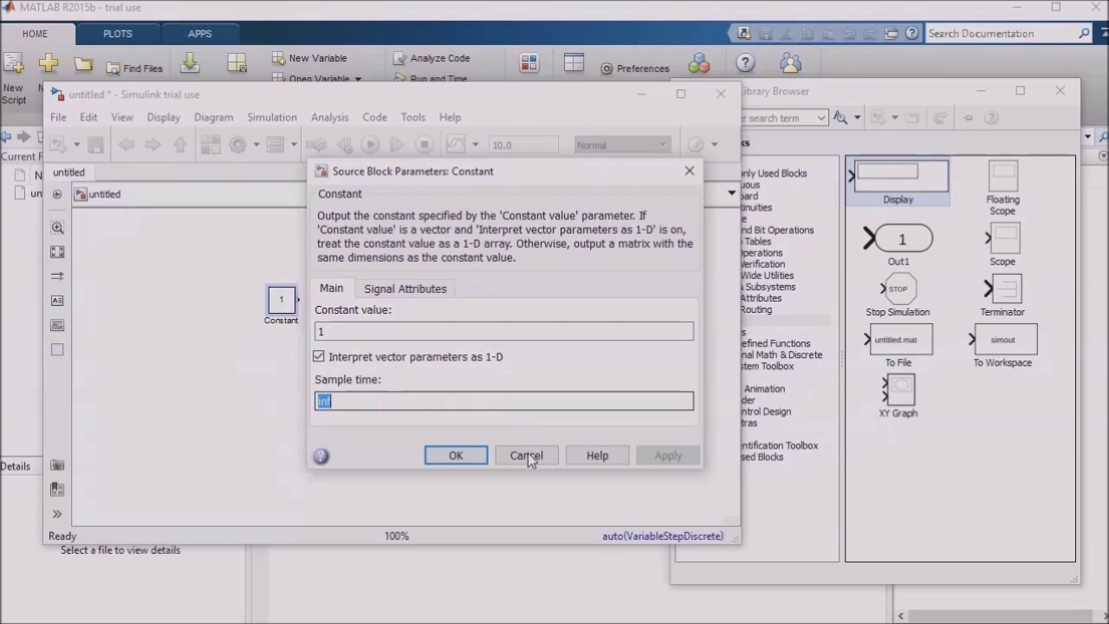
key(Return)
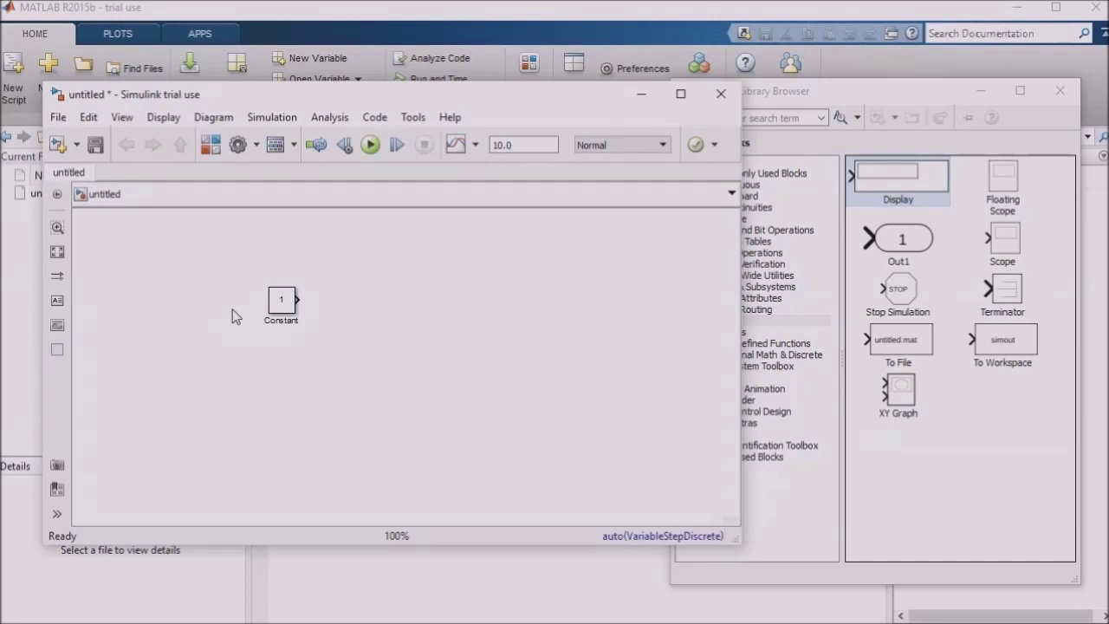
Step: Turn on Sample Time Colors and move the Sample Time Legend to the upper left
click(170, 120)
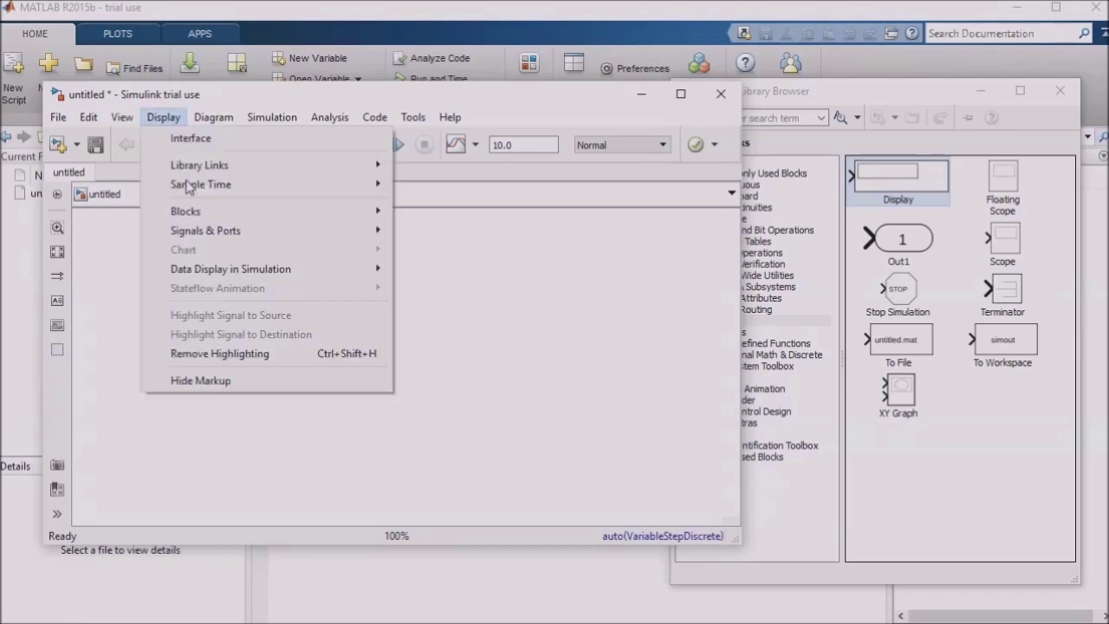
mouse_move(200, 185)
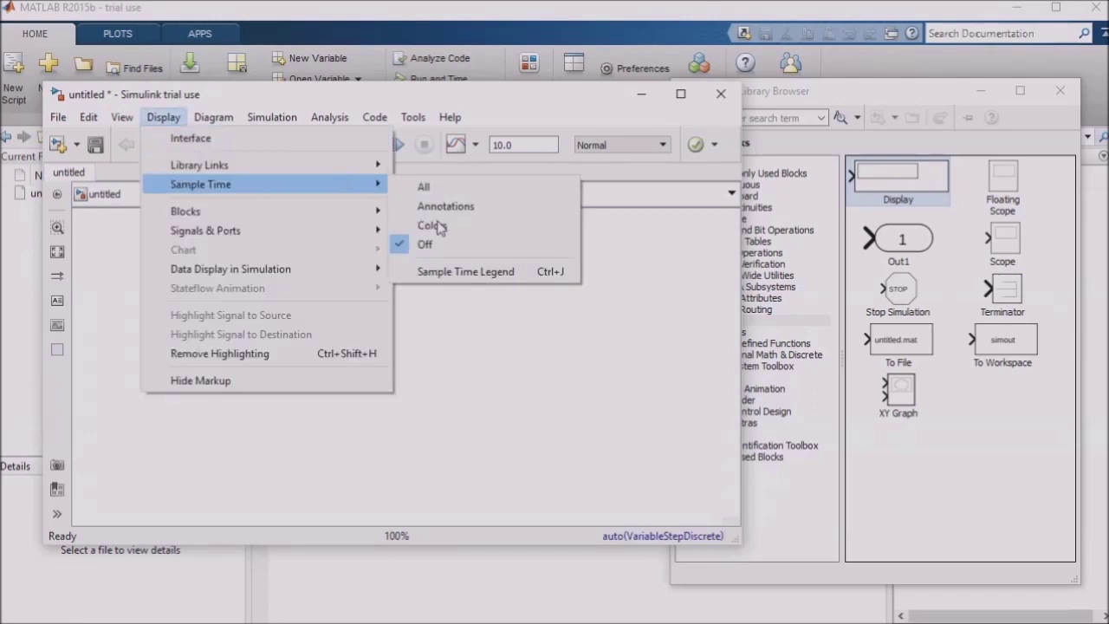
click(439, 227)
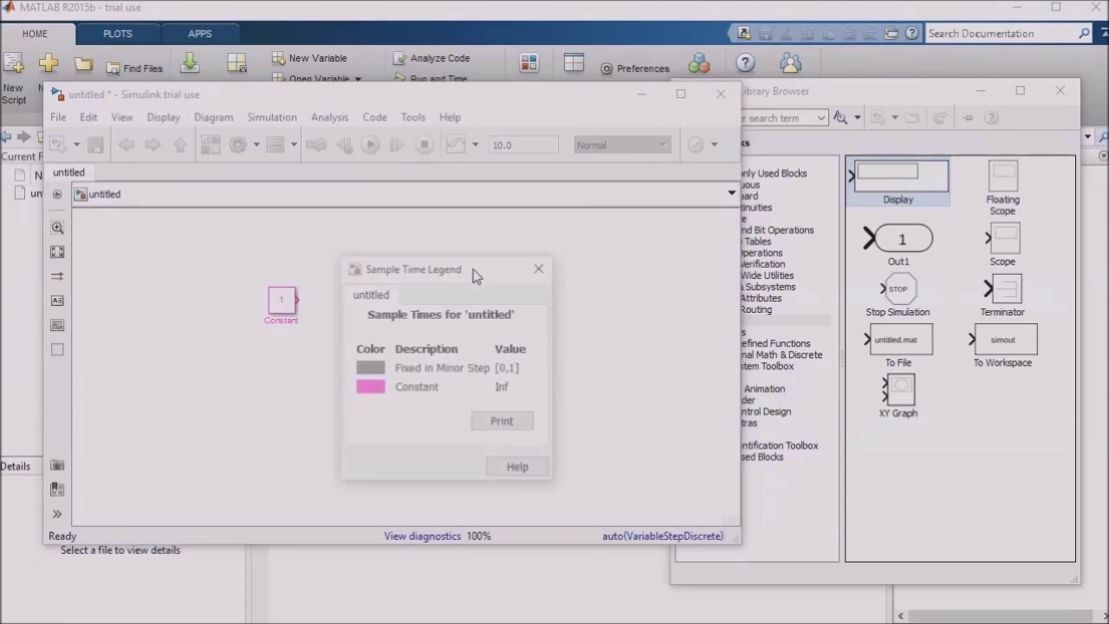
drag(476, 267, 174, 228)
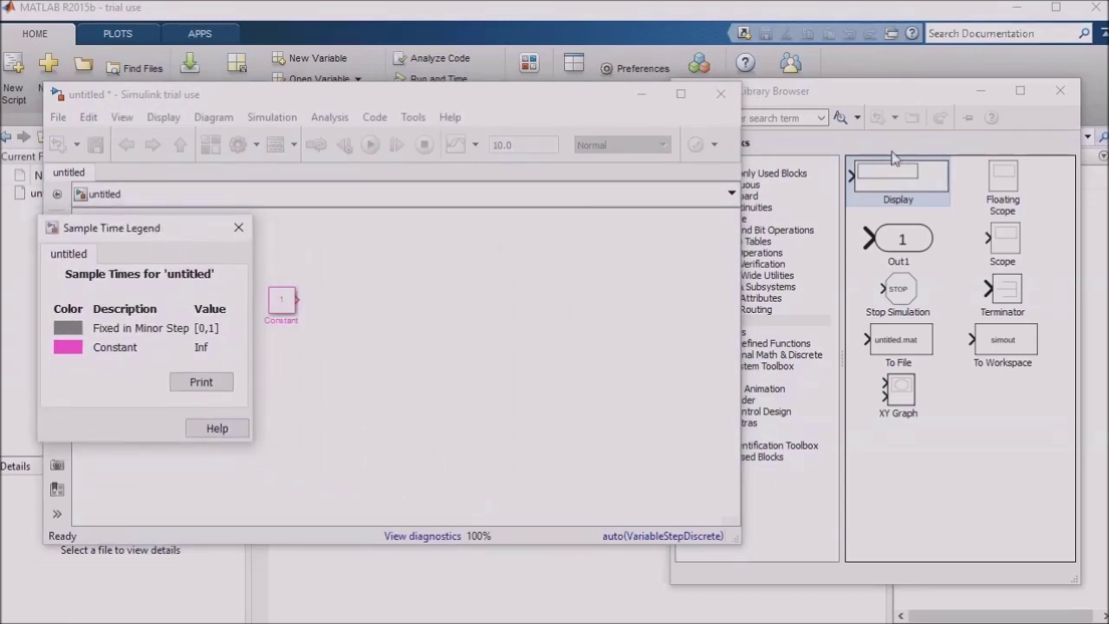
Step: Add a Rate Transition block from Signal Attributes after the Constant
click(787, 178)
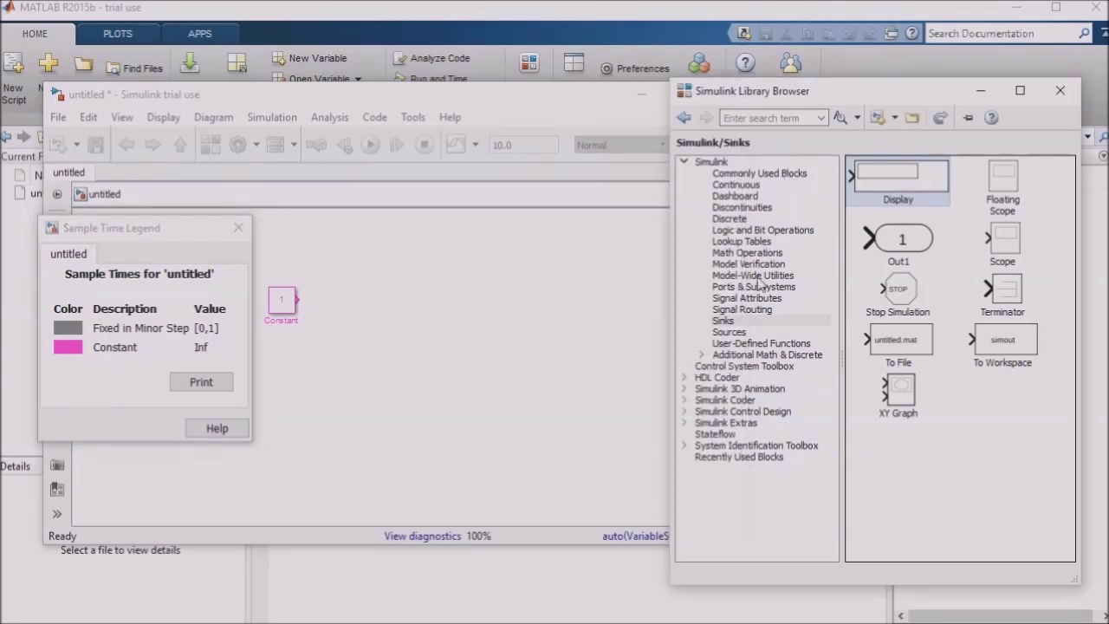
click(748, 298)
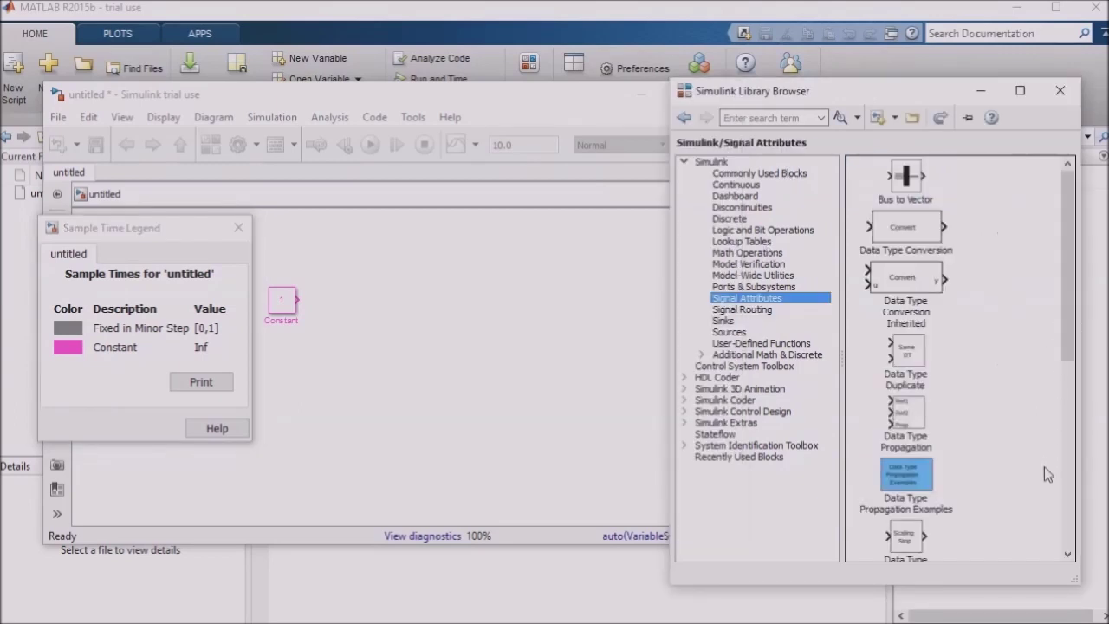
scroll(1045, 466, down, 5)
drag(901, 453, 362, 310)
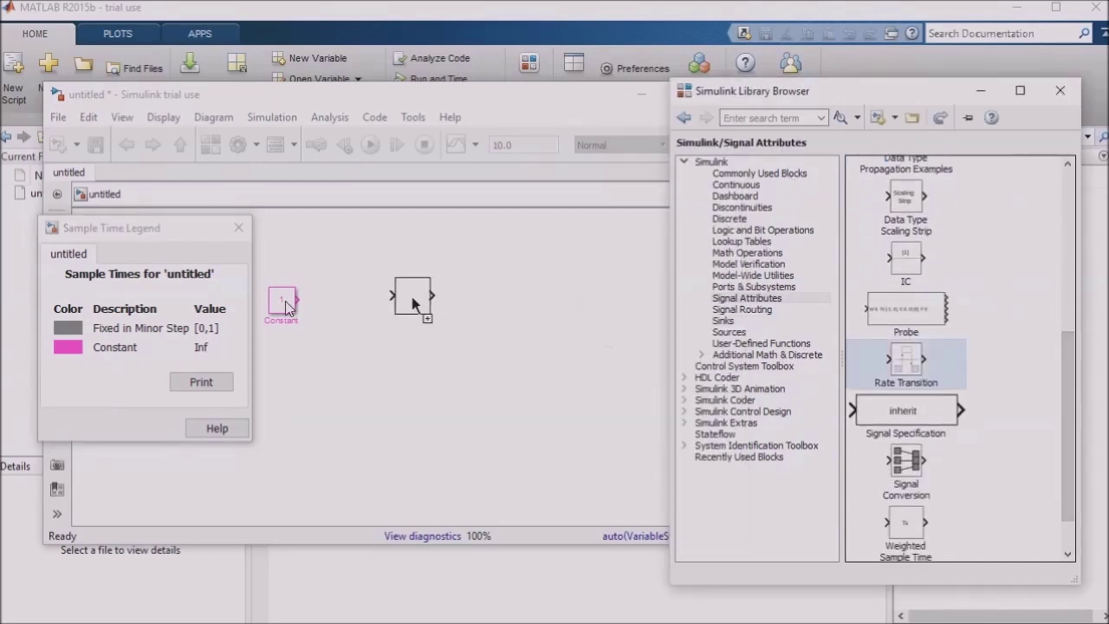
drag(413, 303, 360, 307)
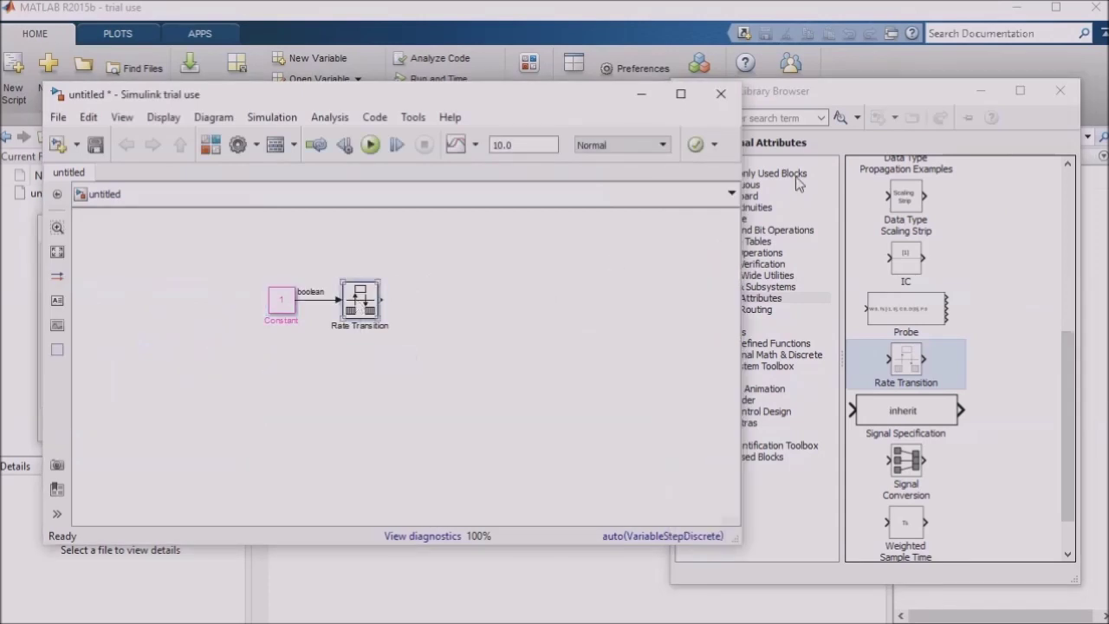
Step: Add a Sum fed by Rate Transition and a pasted Constant1, then a Scope at its output
click(1049, 263)
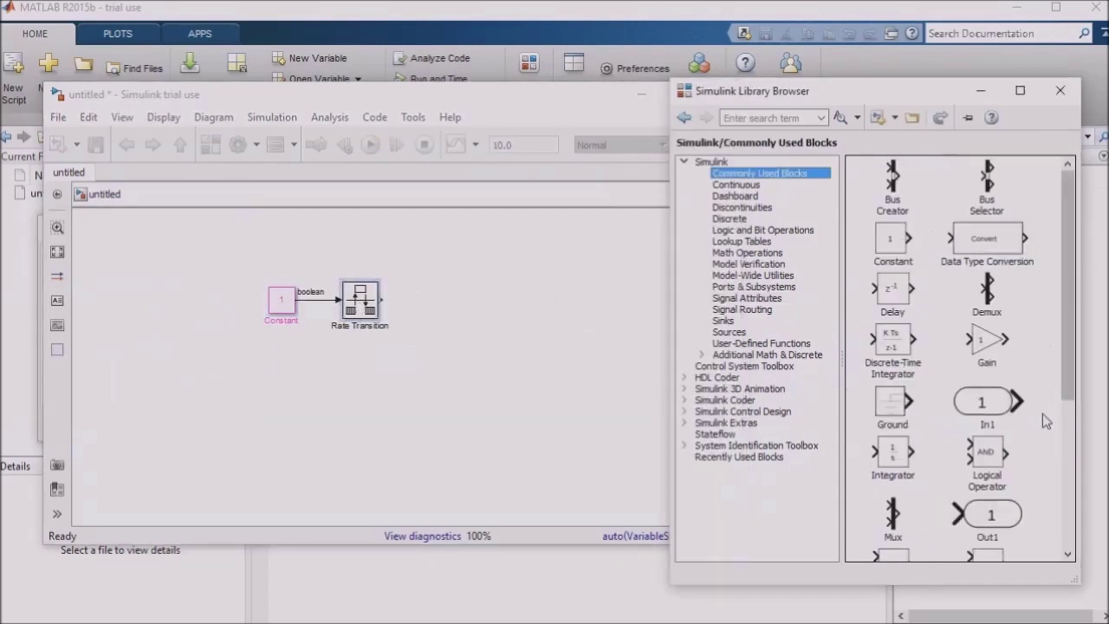
scroll(1043, 414, down, 5)
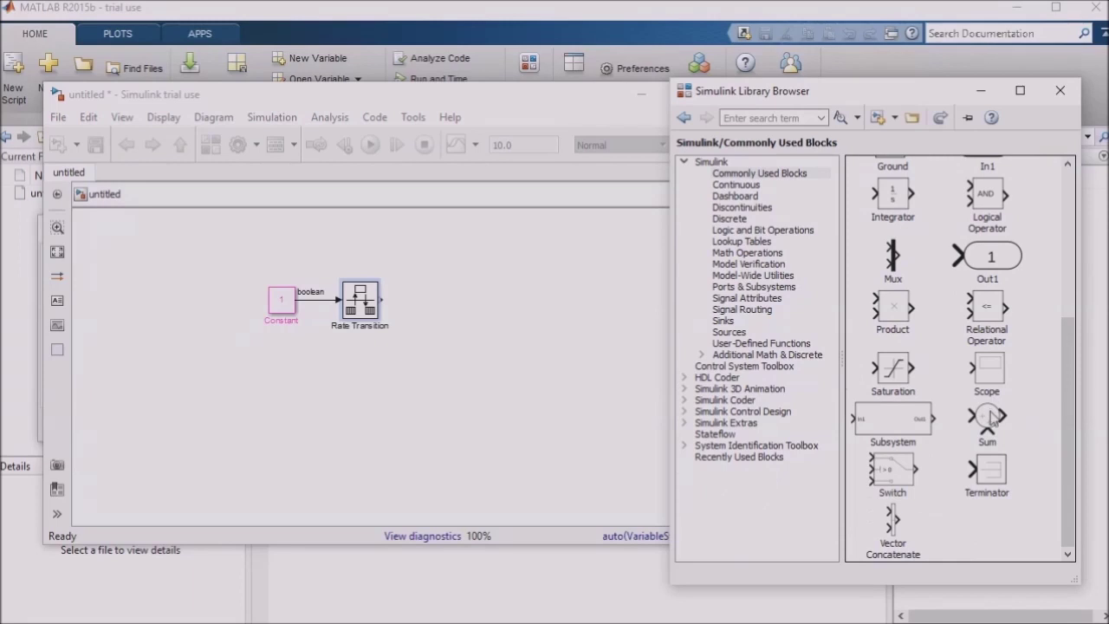
drag(992, 417, 436, 308)
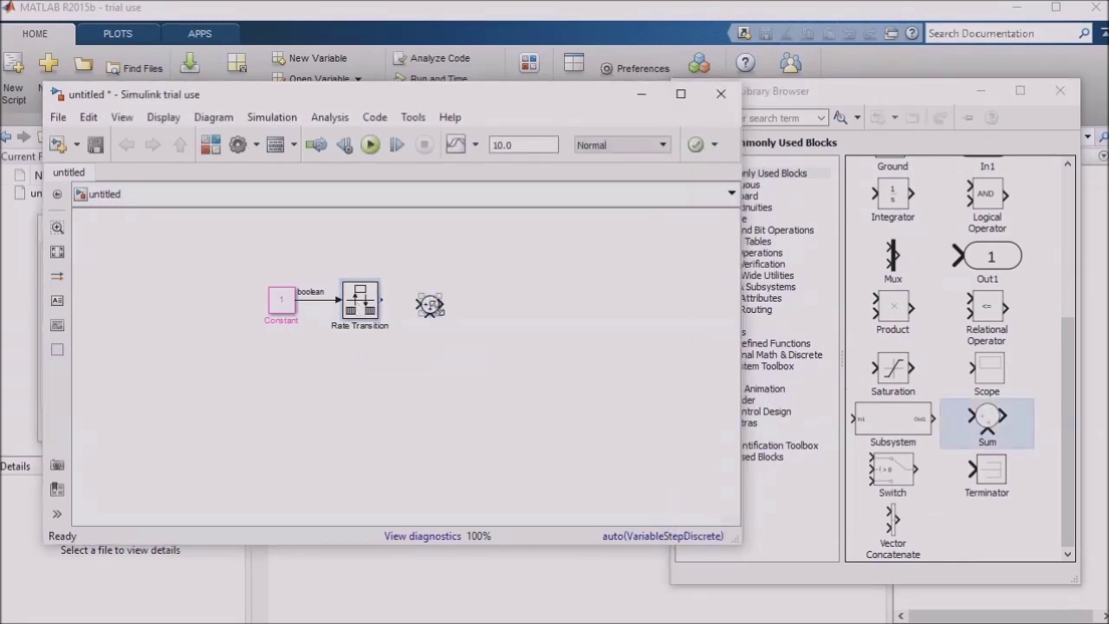
ctrl+click(431, 305)
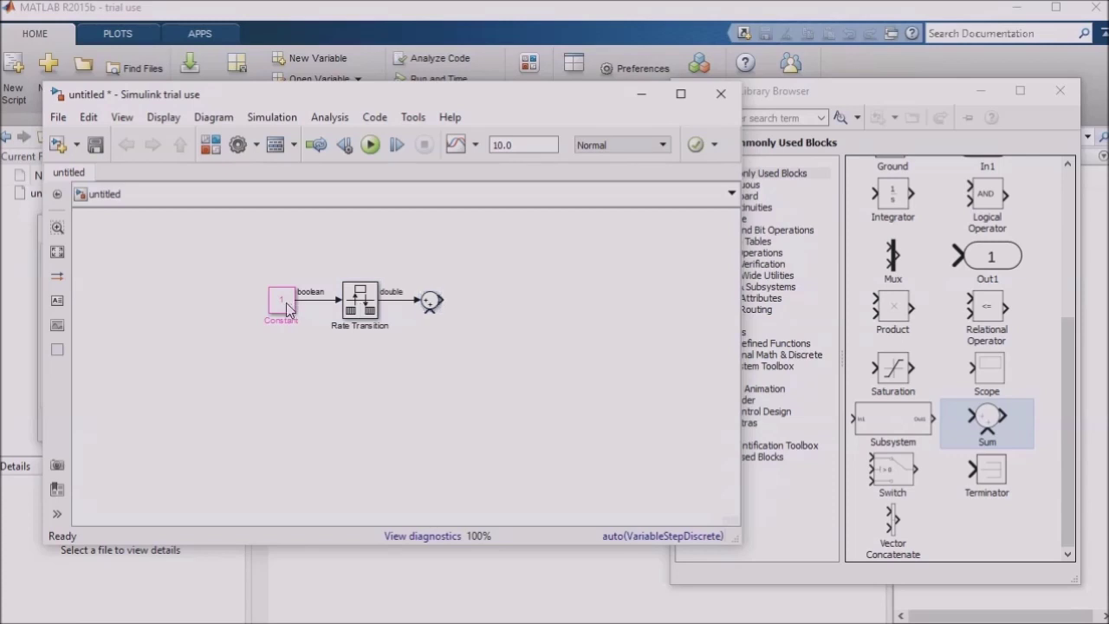
key(ctrl+v)
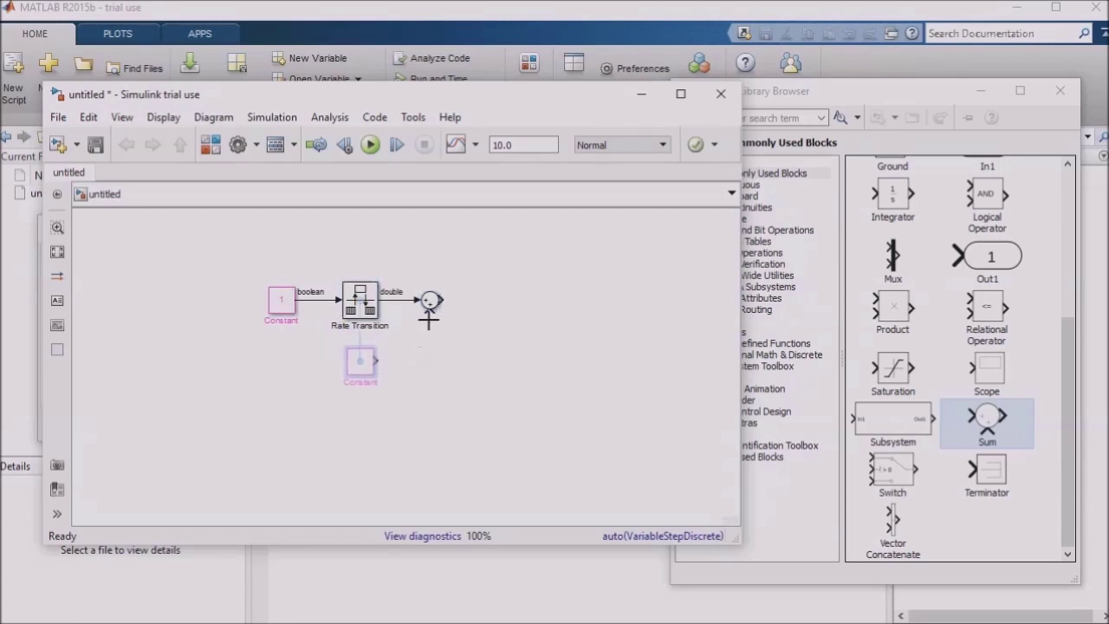
ctrl+click(431, 319)
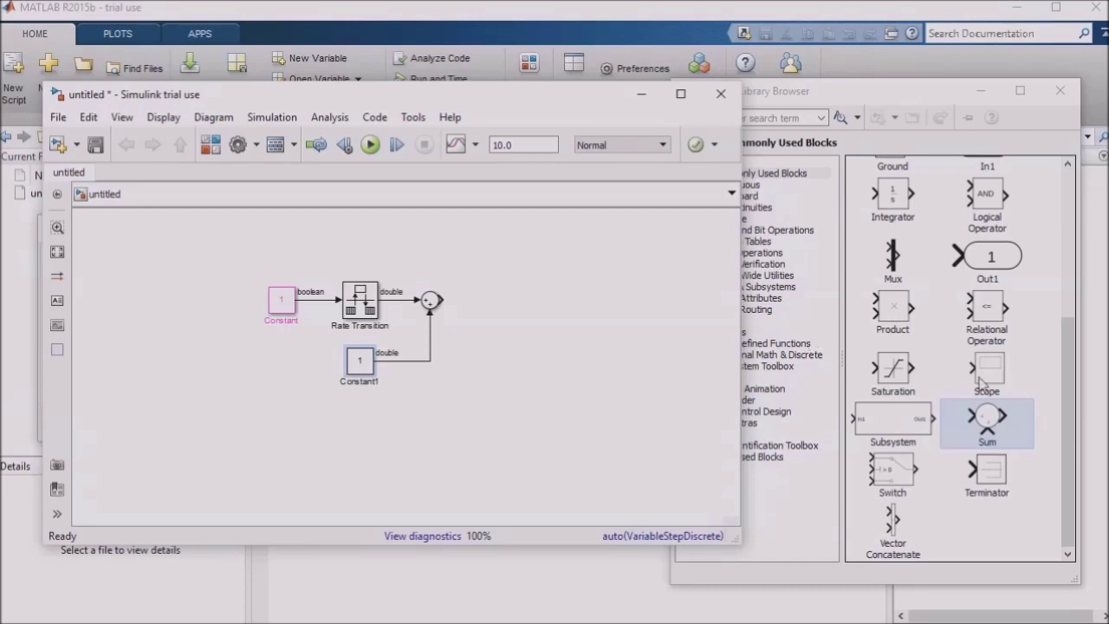
drag(988, 381, 490, 313)
click(497, 303)
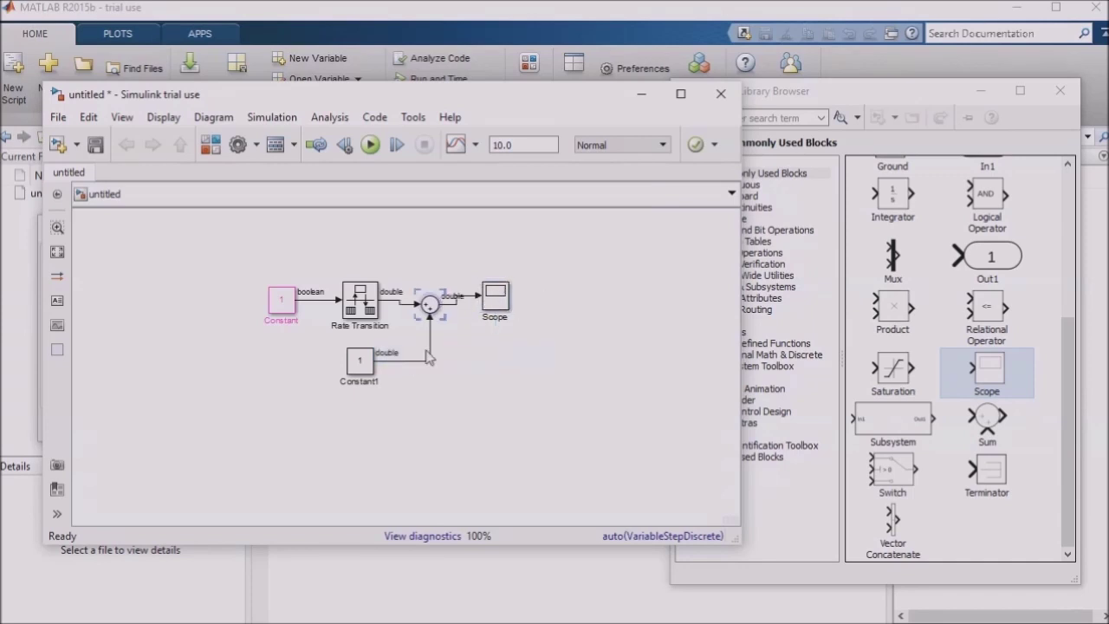
Step: Set the Constant1 block's sample time to 0.01
double_click(360, 360)
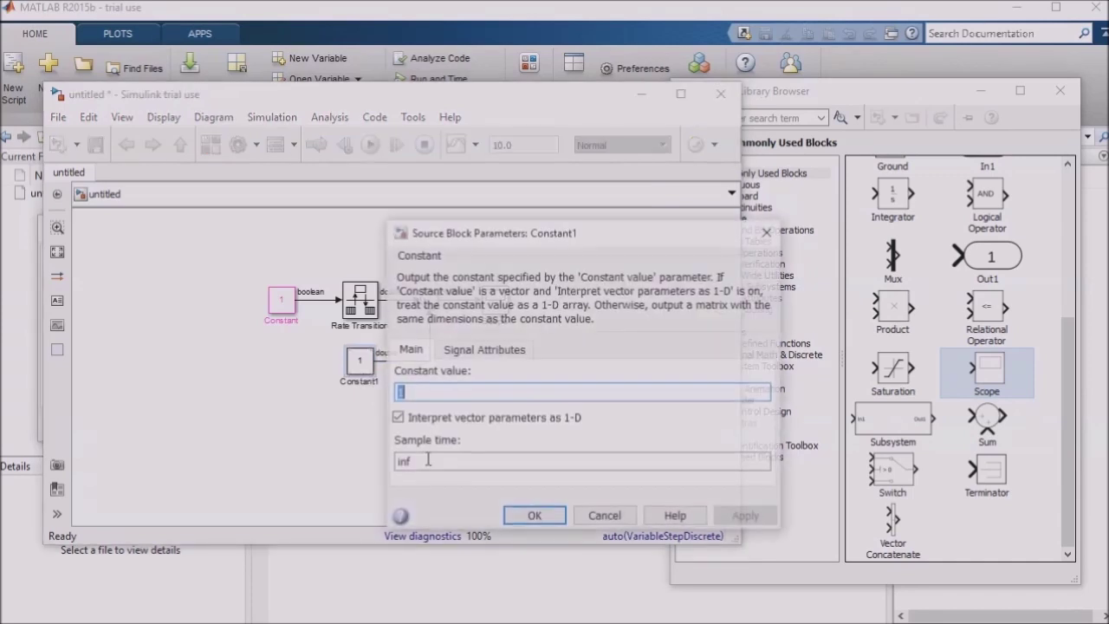
double_click(428, 460)
text(0.01)
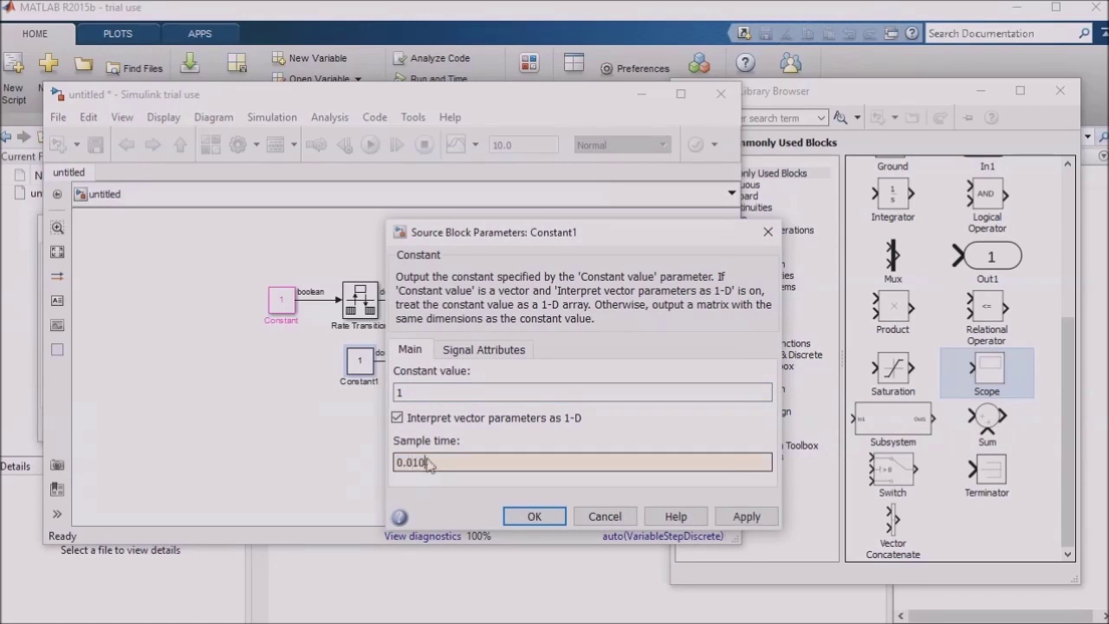
key(Return)
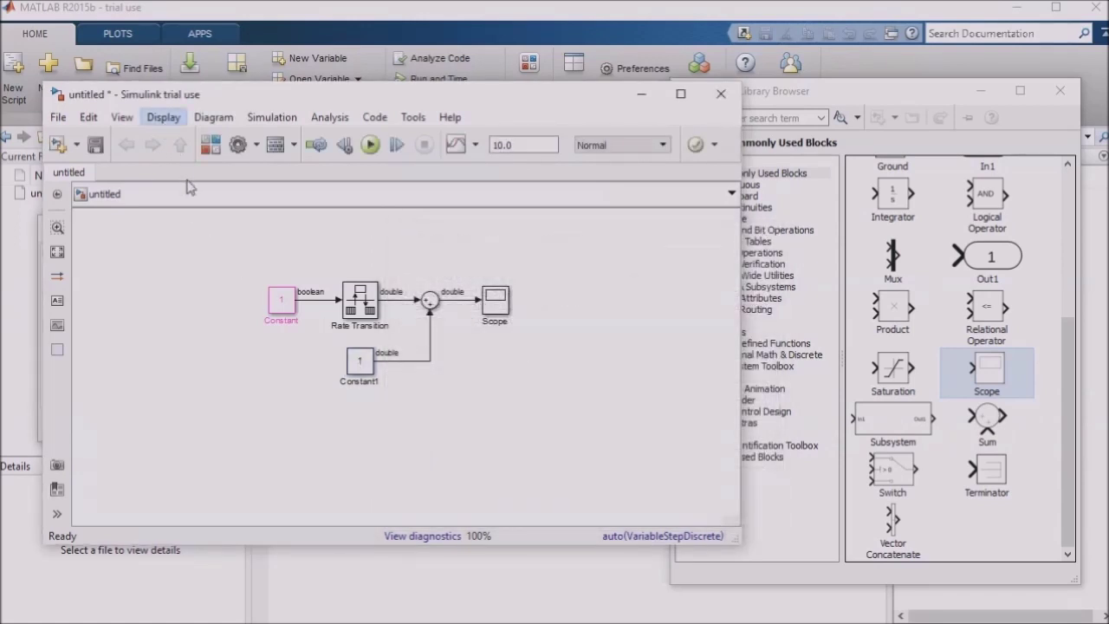
Step: Reapply sample-time colours so the downstream blocks turn red as Discrete 0.01, then close the legend
click(163, 117)
mouse_move(201, 184)
key(Right)
key(Down)
key(Down)
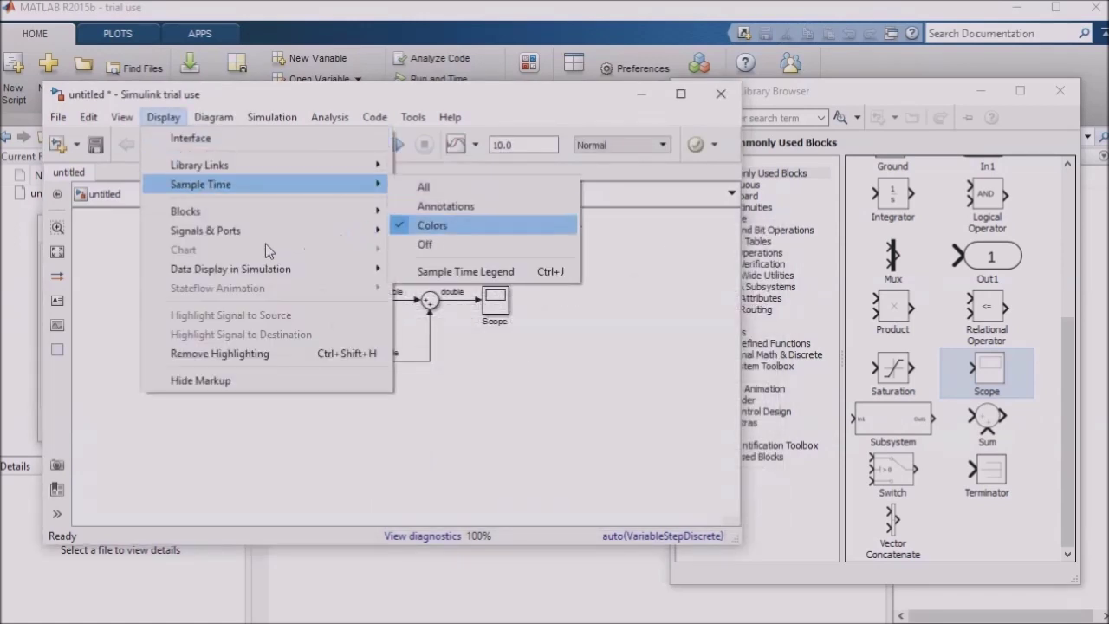
key(Return)
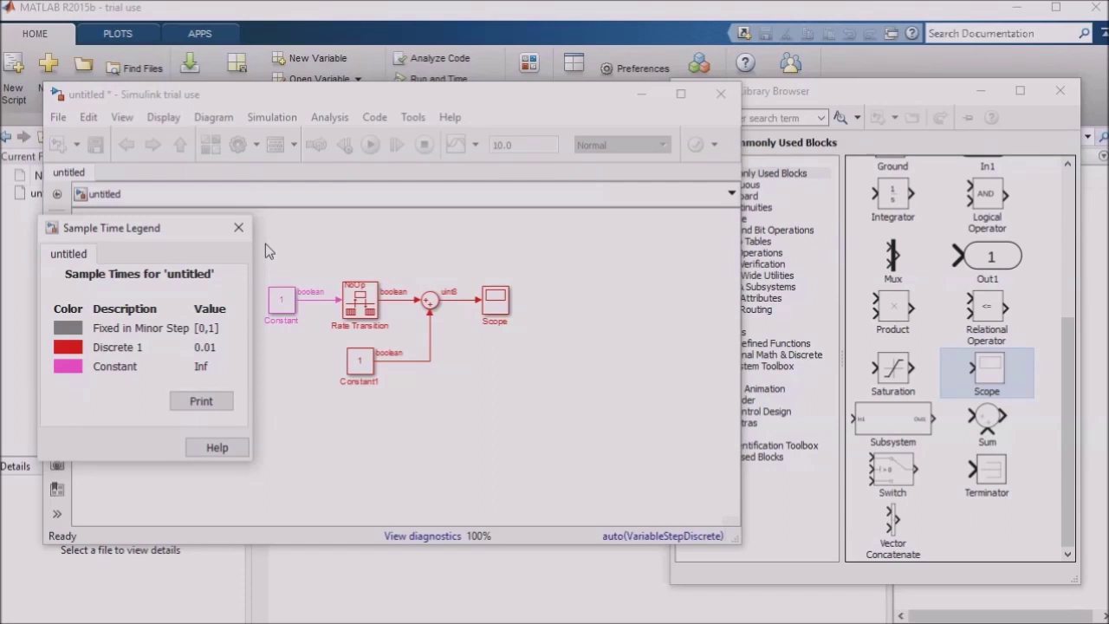
click(355, 299)
click(314, 346)
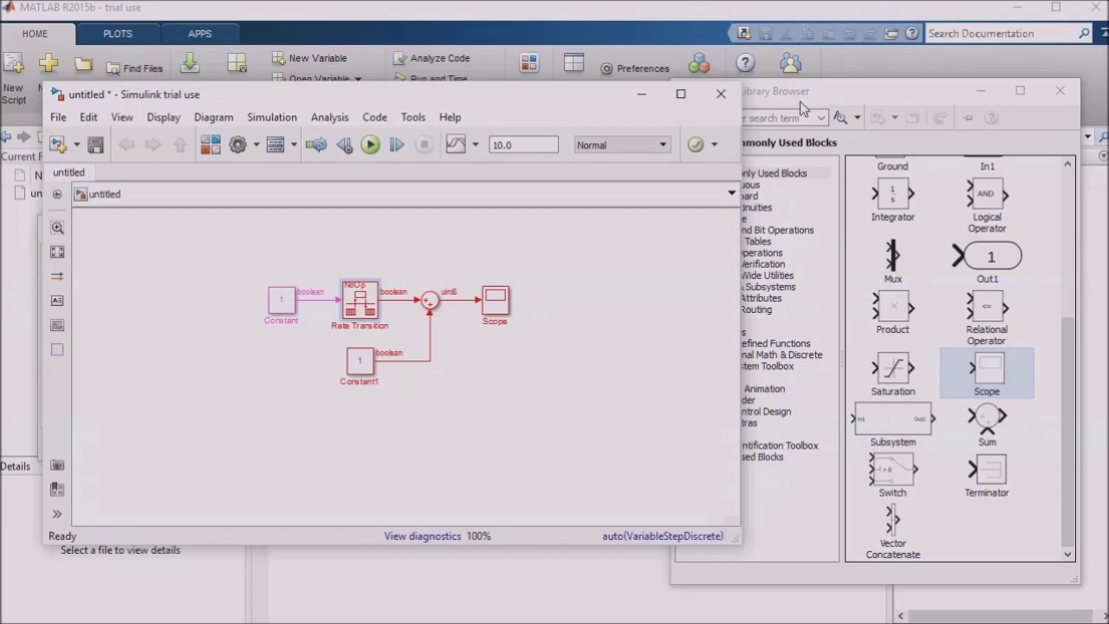
click(780, 139)
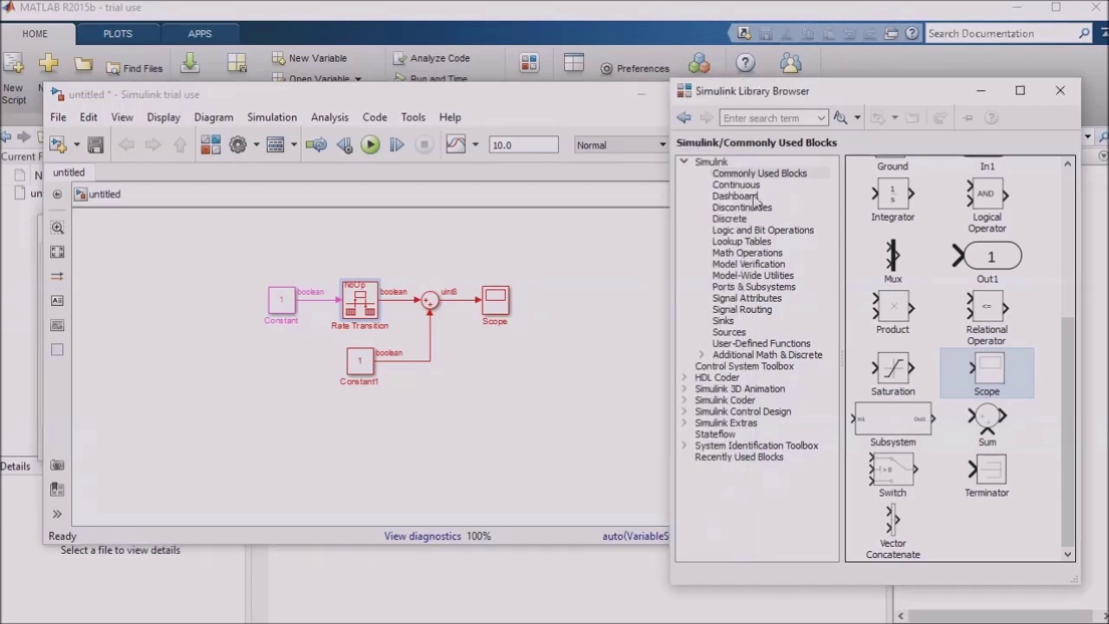
Step: Browse the Ports & Subsystems library blocks, selecting Triggered Subsystem
click(745, 287)
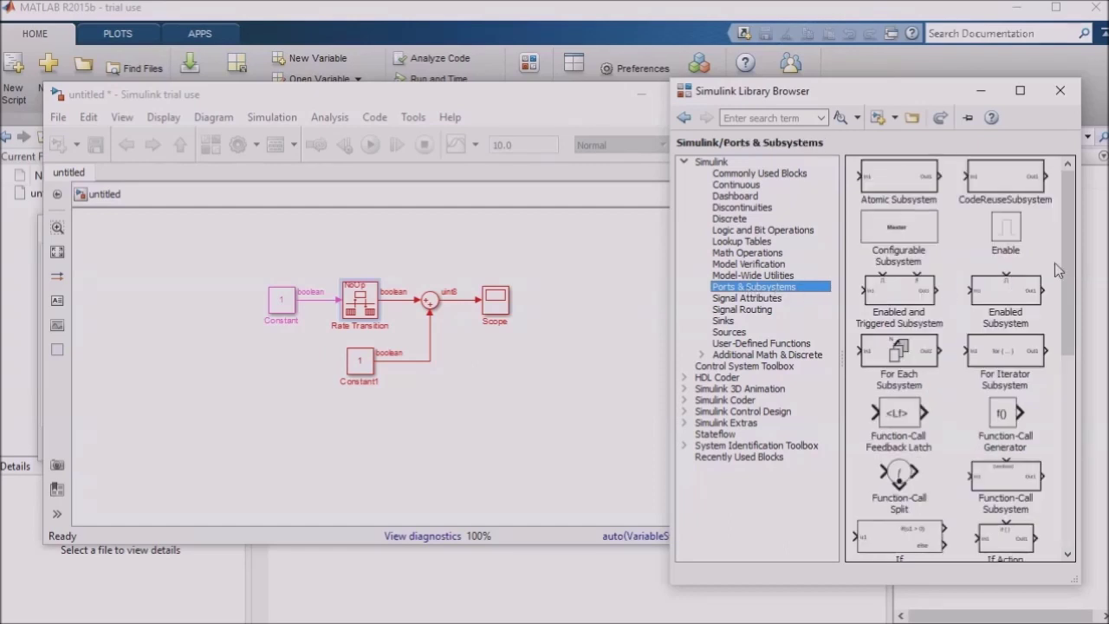
drag(1065, 351, 1031, 518)
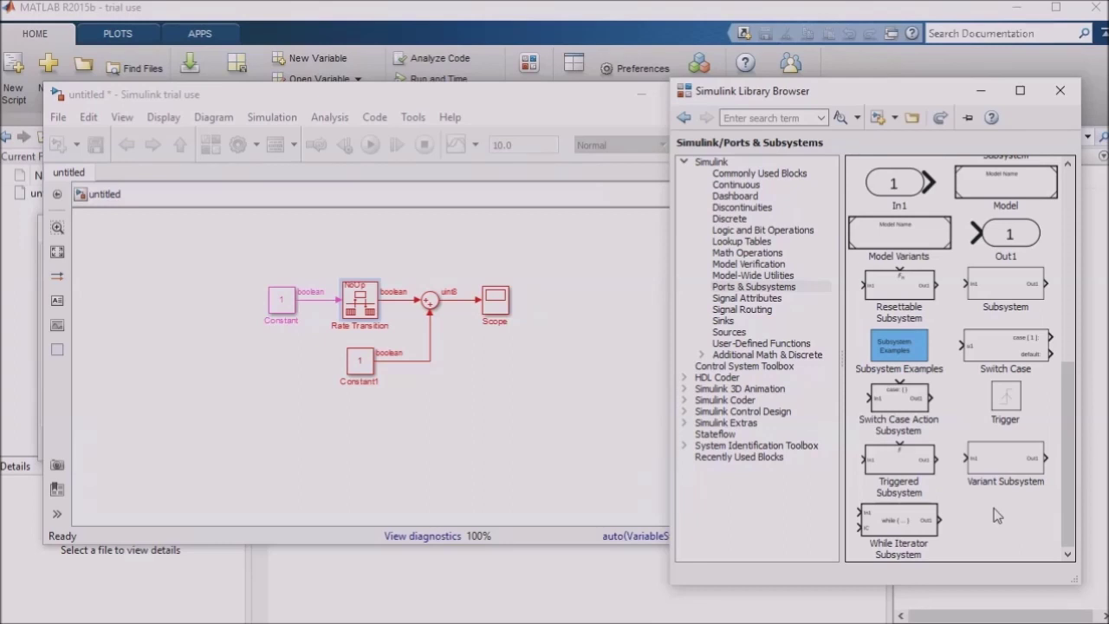
click(914, 466)
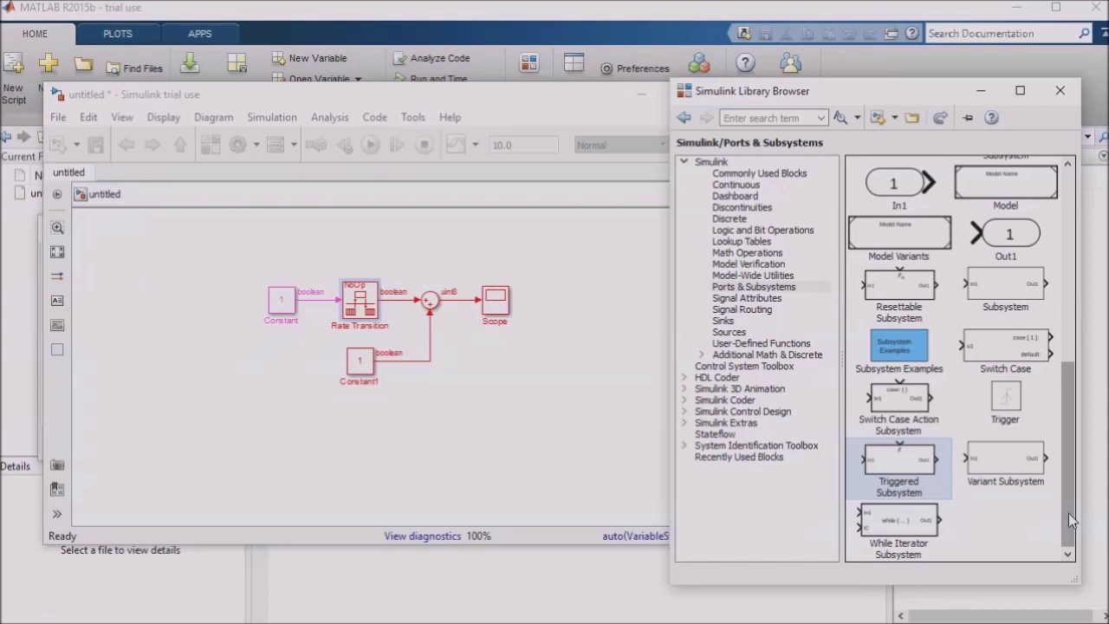
scroll(1018, 297, up, 5)
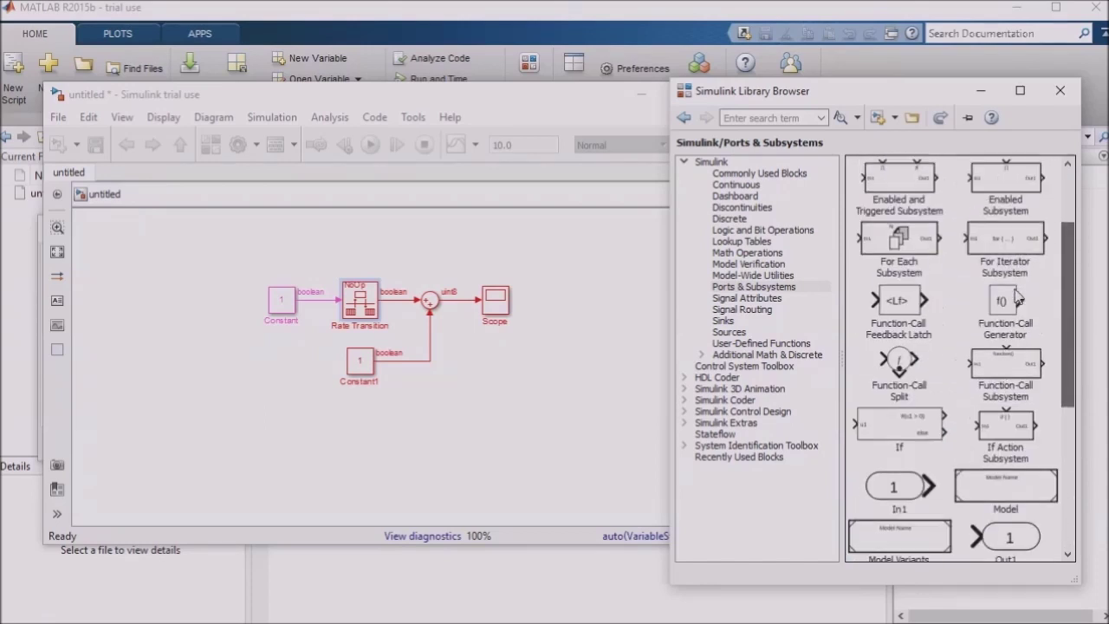
scroll(1018, 297, up, 3)
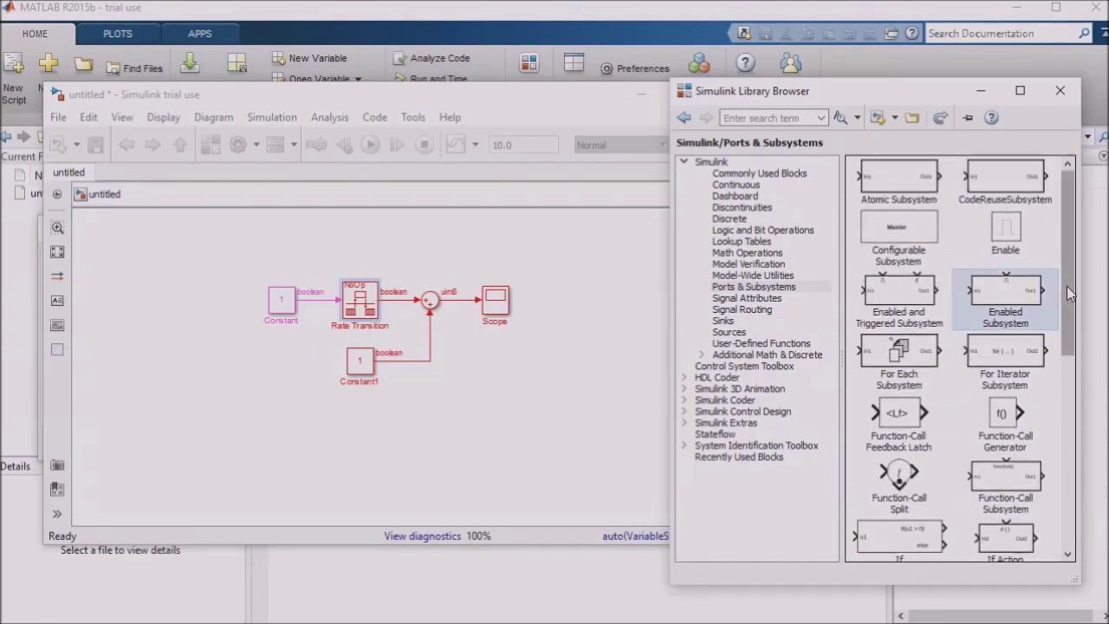